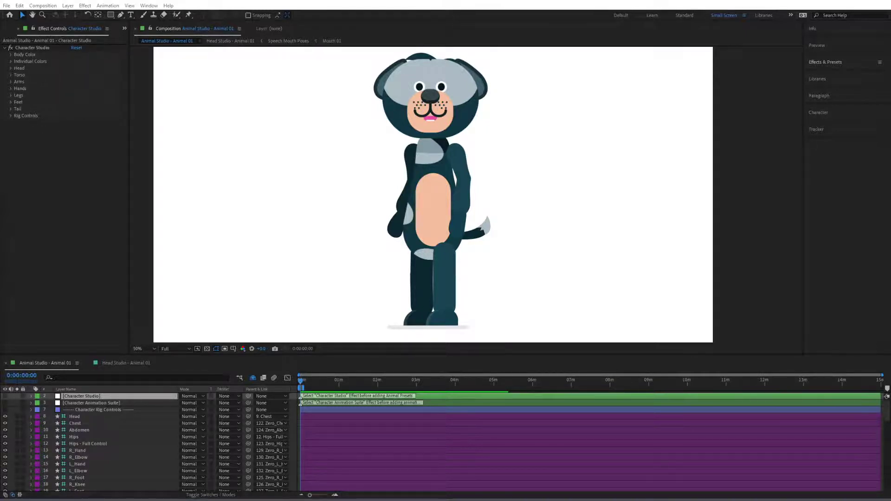
# View the Head Studio - Animal 01 composition and return to the Animal Studio - Animal 01 composition.
pyautogui.click(123, 366)
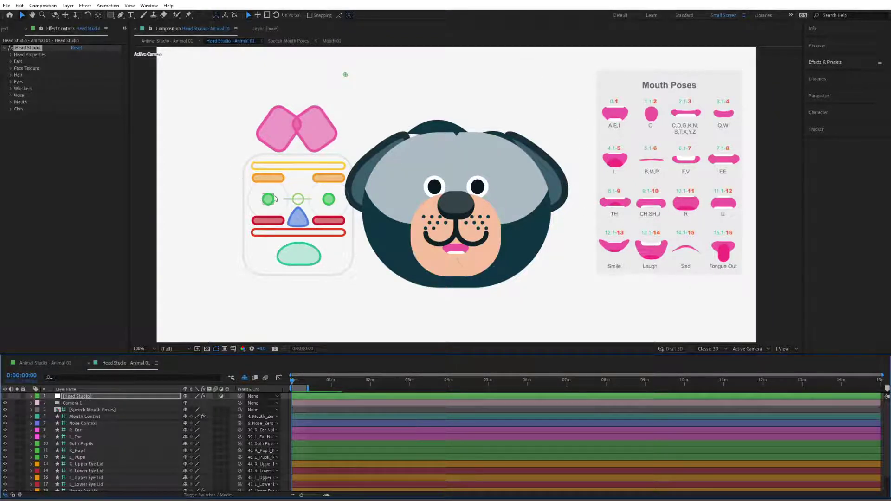
pyautogui.click(55, 363)
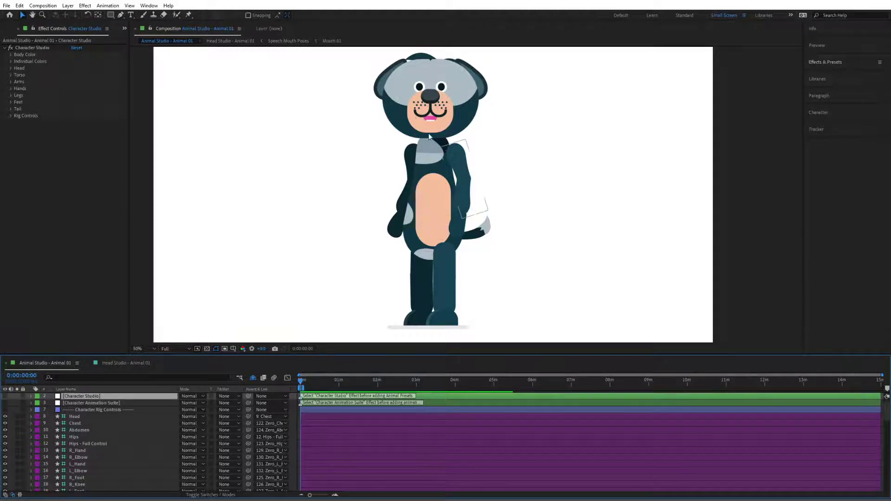
# Switch to File Explorer and examine the body-part PNG files in the Custom Character folder.
pyautogui.hotkey('alt', 'Tab')
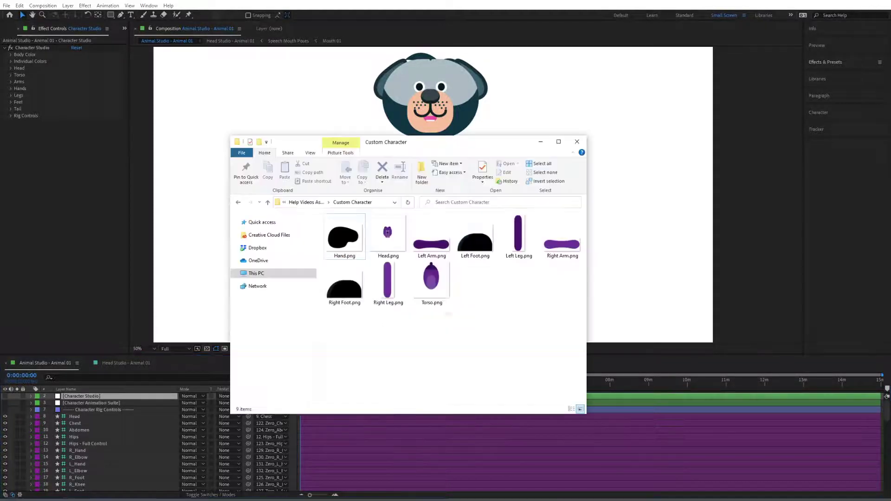
pyautogui.moveTo(421, 146); pyautogui.dragTo(466, 68)
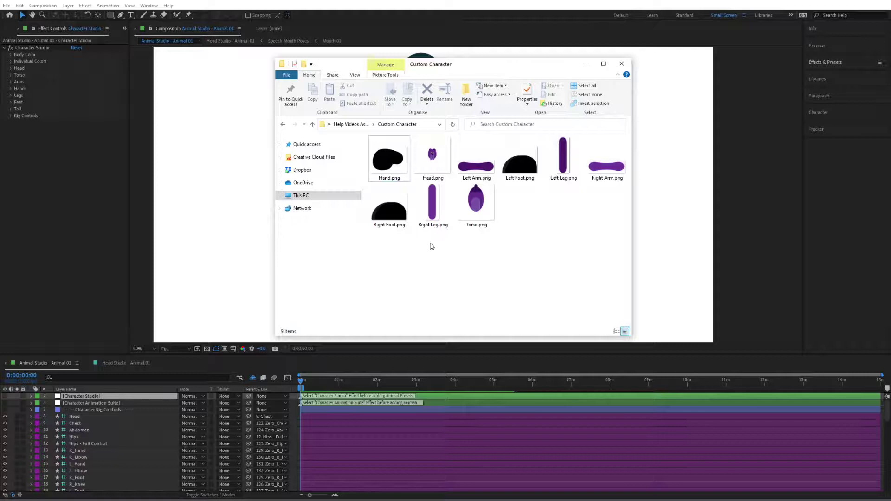
pyautogui.click(397, 173)
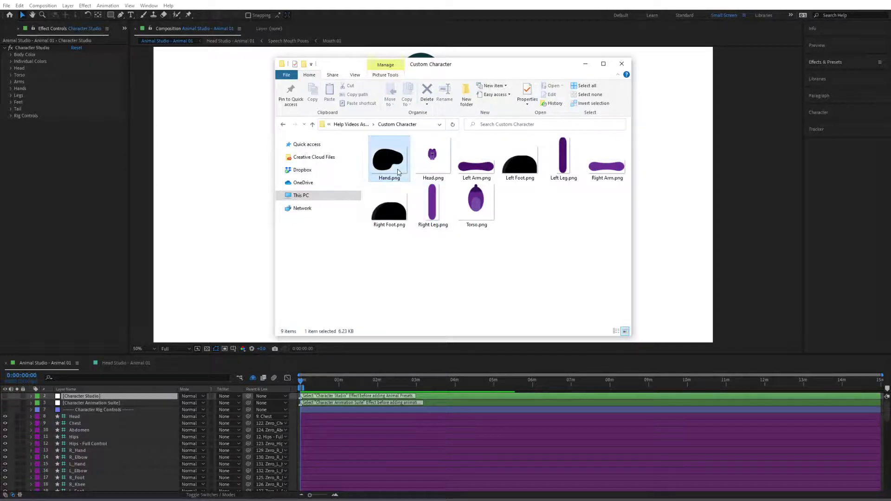
pyautogui.click(420, 167)
pyautogui.click(474, 167)
pyautogui.click(507, 167)
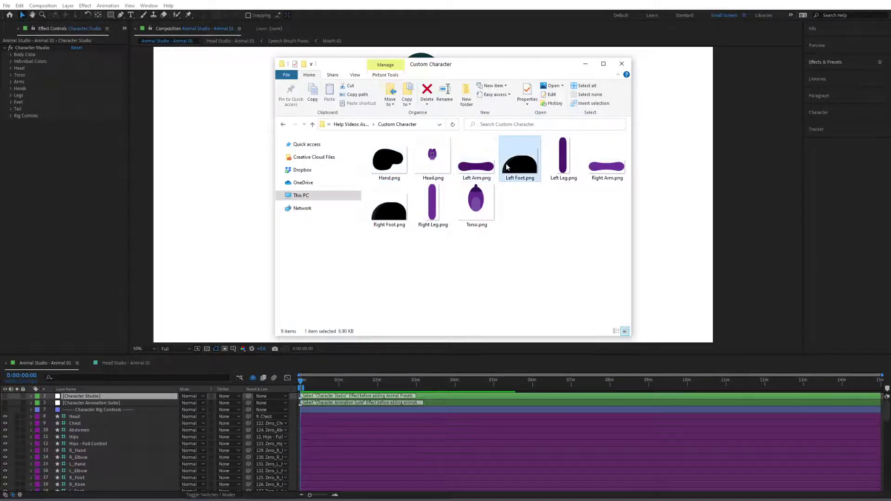
pyautogui.click(528, 221)
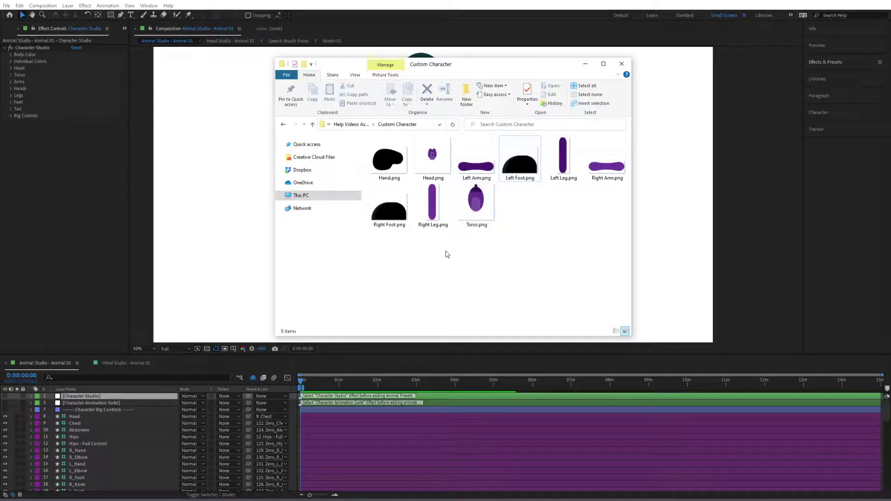
pyautogui.click(385, 167)
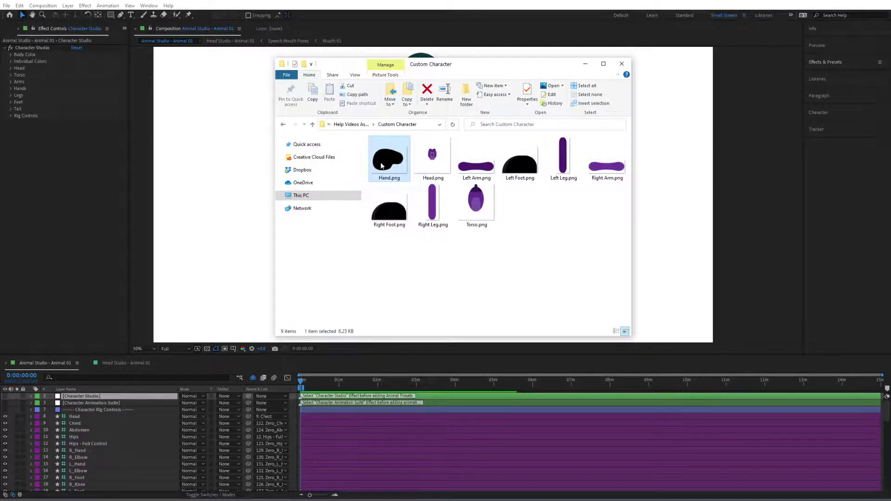
pyautogui.click(428, 175)
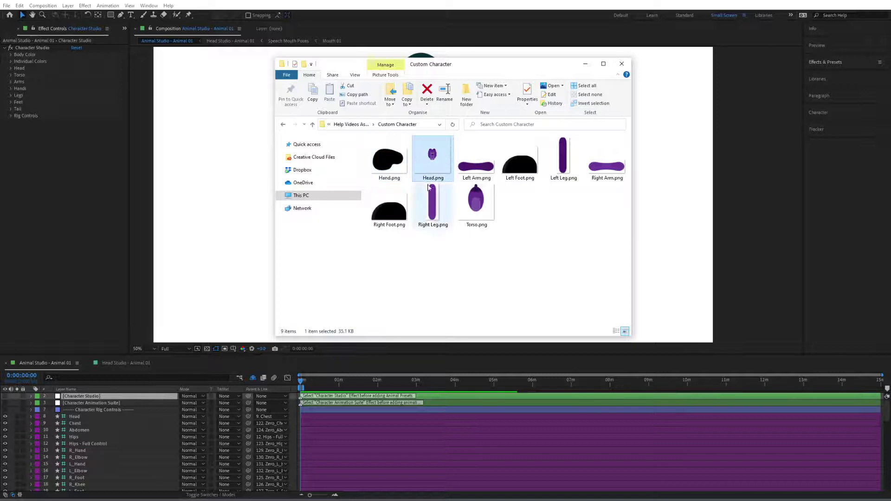
pyautogui.click(489, 171)
pyautogui.click(603, 168)
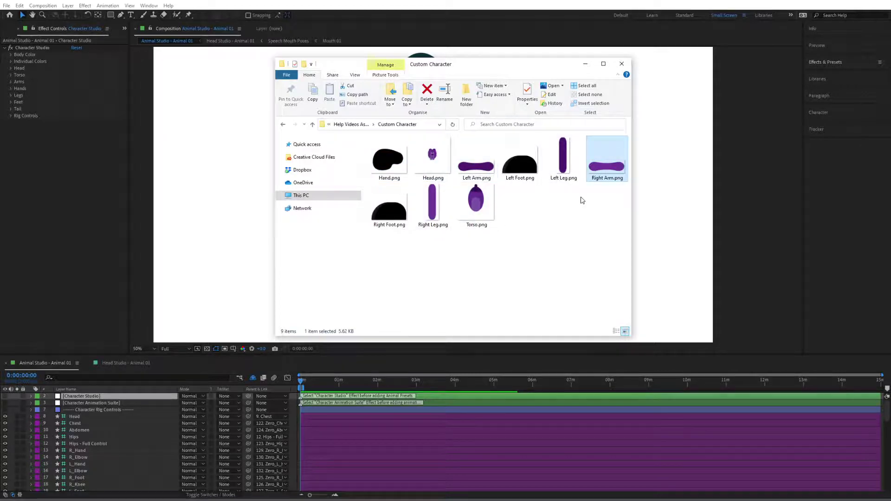
pyautogui.click(524, 168)
pyautogui.click(390, 215)
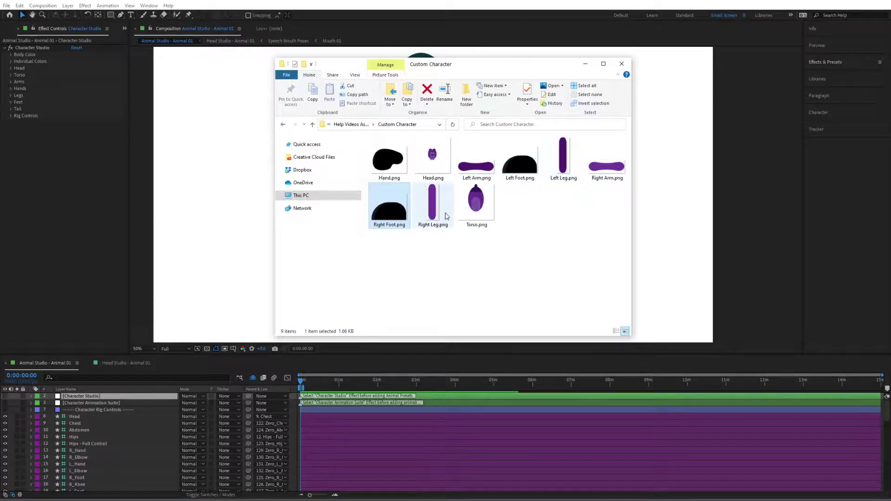
pyautogui.click(483, 218)
pyautogui.click(513, 291)
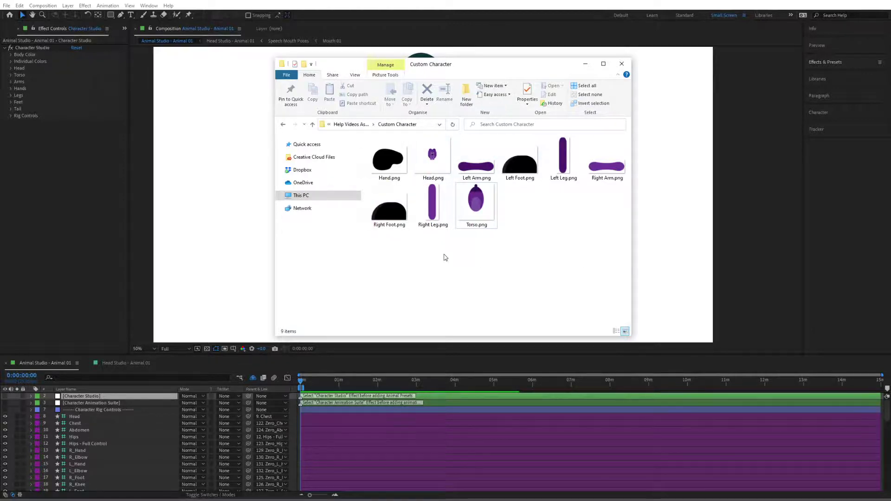
# Import all nine PNG files from the Custom Character folder into the After Effects project.
pyautogui.click(10, 30)
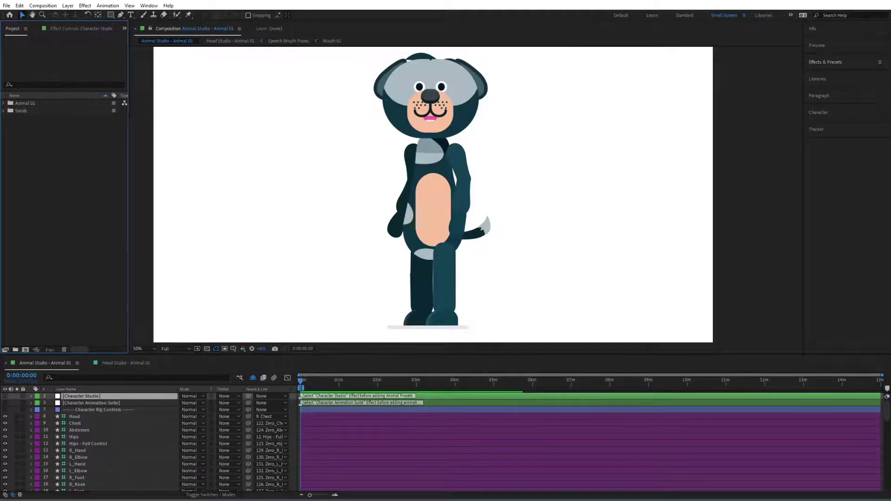
pyautogui.hotkey('alt', 'Tab')
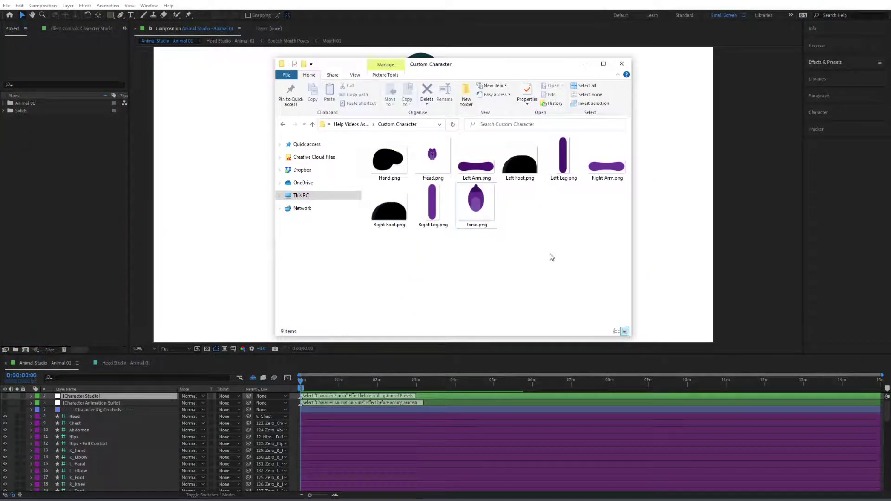
pyautogui.moveTo(598, 267); pyautogui.dragTo(382, 165)
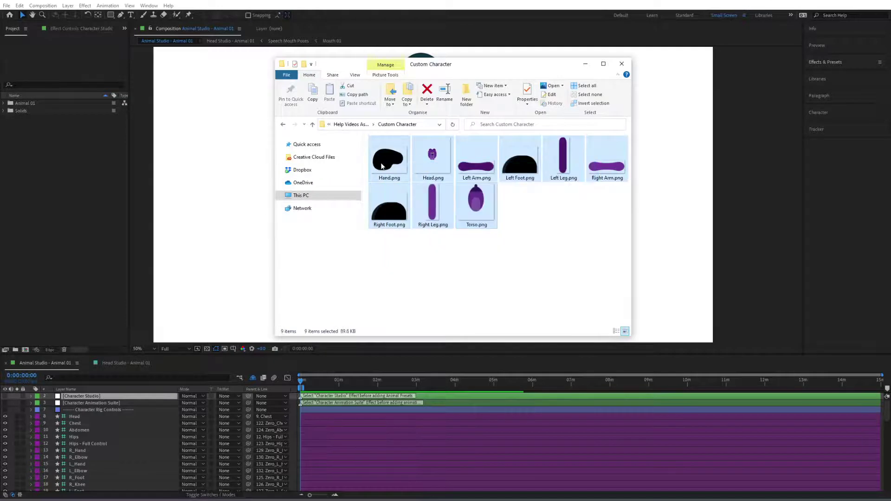
pyautogui.moveTo(398, 213); pyautogui.dragTo(63, 170)
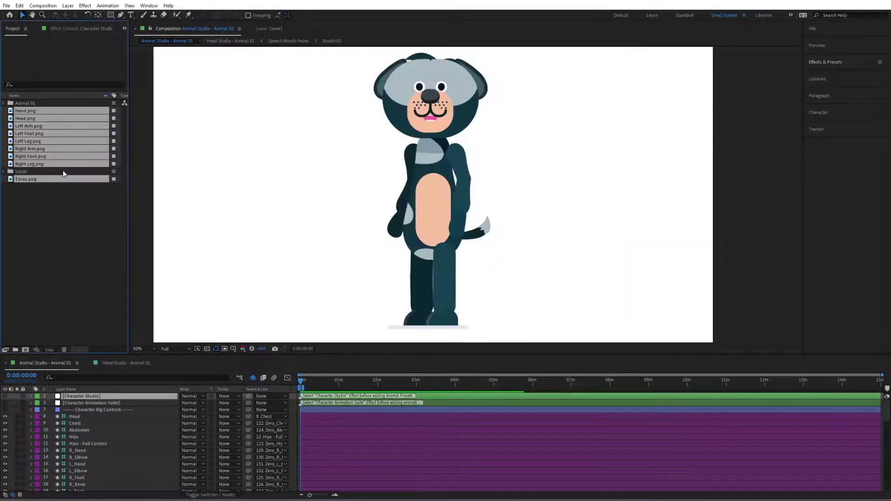
# Create a project folder named Custom Character Parts and move all the imported PNG files into it.
pyautogui.click(16, 350)
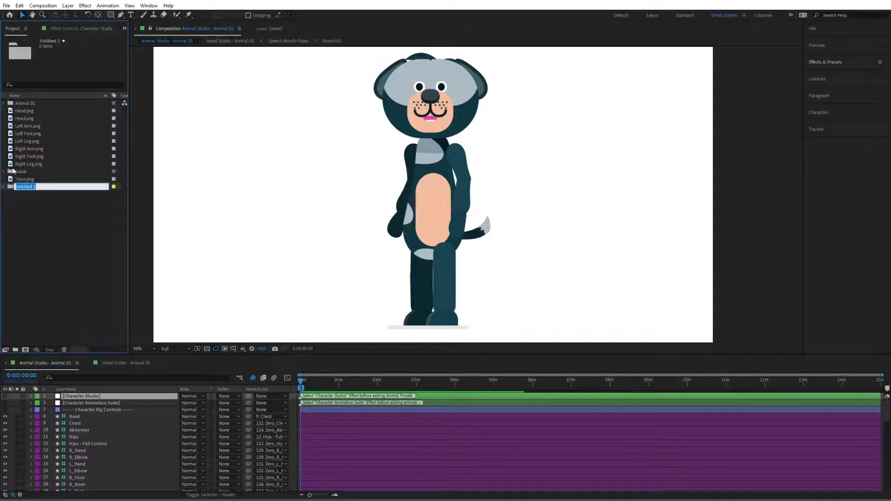
pyautogui.write('Custom Character Parts')
pyautogui.click(24, 110)
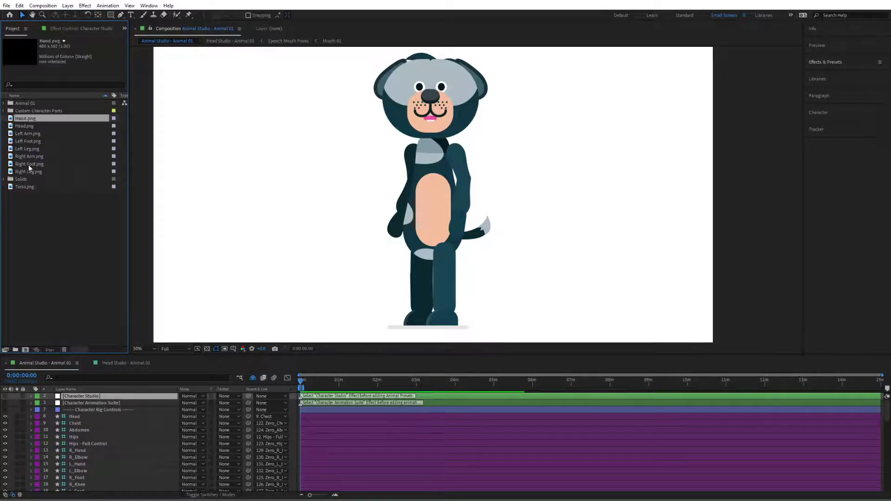
pyautogui.keyDown('shift'); pyautogui.click(28, 171); pyautogui.keyUp('shift')
pyautogui.keyDown('ctrl'); pyautogui.click(29, 189); pyautogui.keyUp('ctrl')
pyautogui.moveTo(28, 122); pyautogui.dragTo(29, 109)
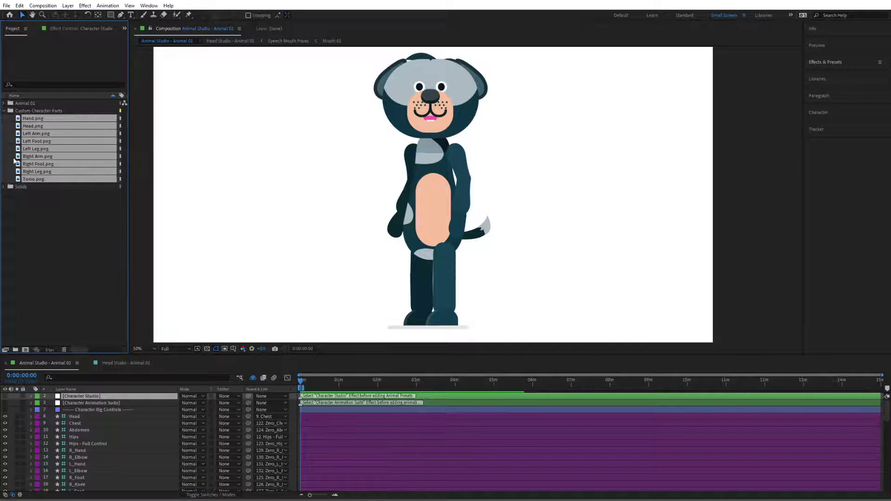
pyautogui.click(34, 194)
pyautogui.click(37, 119)
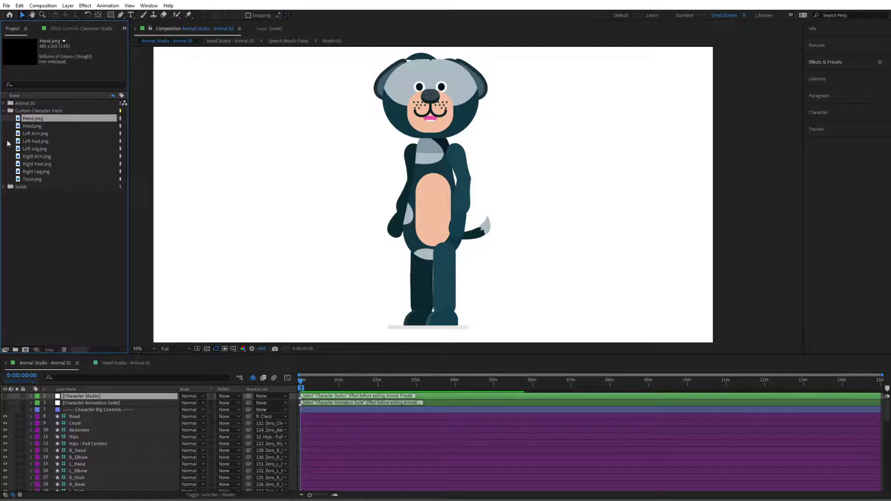
# Expand the Animal 01 and Animal Parts folders and look through the compositions in 01 - Head.
pyautogui.click(5, 103)
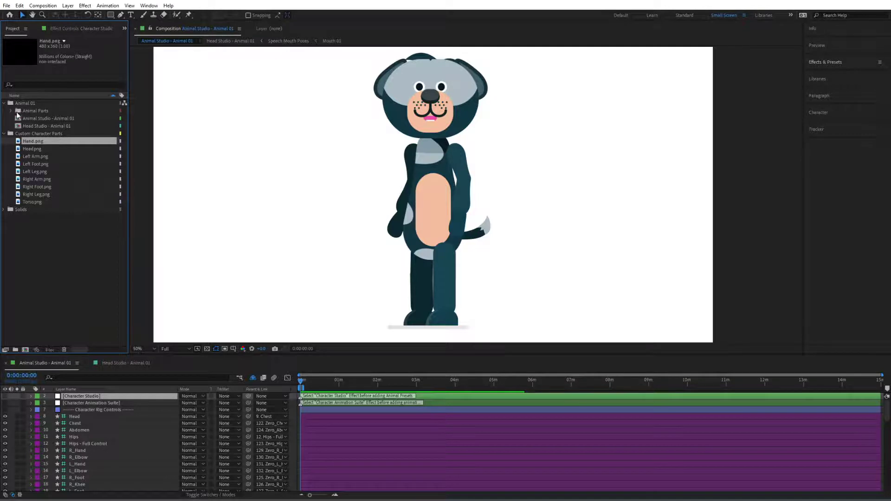
pyautogui.click(12, 111)
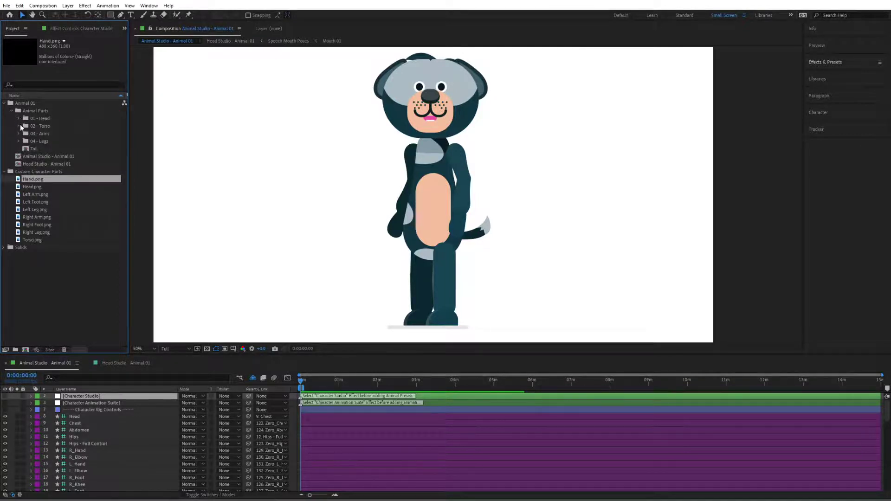
pyautogui.click(19, 119)
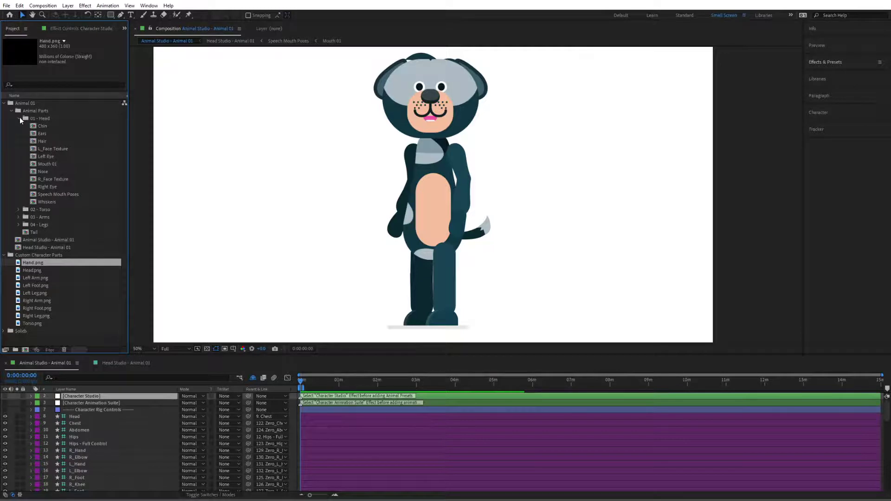
pyautogui.click(19, 117)
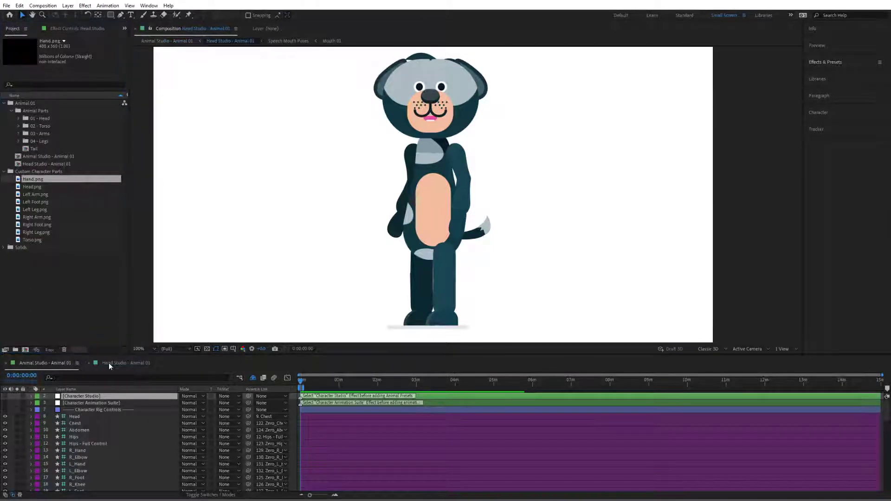
# Add Head.png as the top layer of the Head Studio - Animal 01 composition.
pyautogui.click(108, 363)
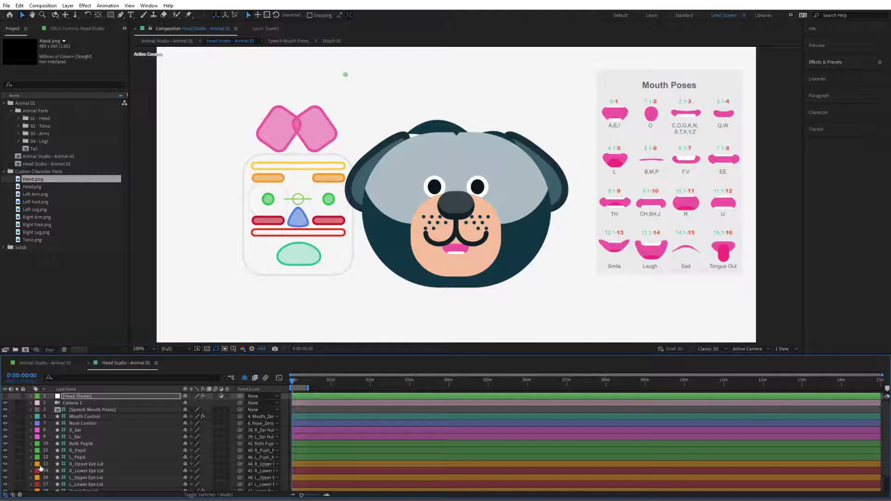
pyautogui.click(27, 188)
pyautogui.moveTo(29, 190); pyautogui.dragTo(76, 398)
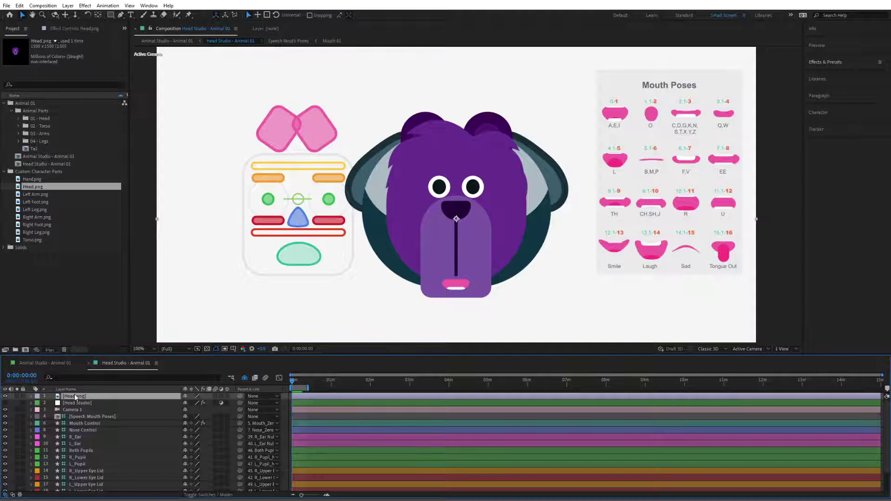
# Compare the Head.png artwork with the original head by temporarily isolating and hiding the Head.png layer.
pyautogui.click(16, 397)
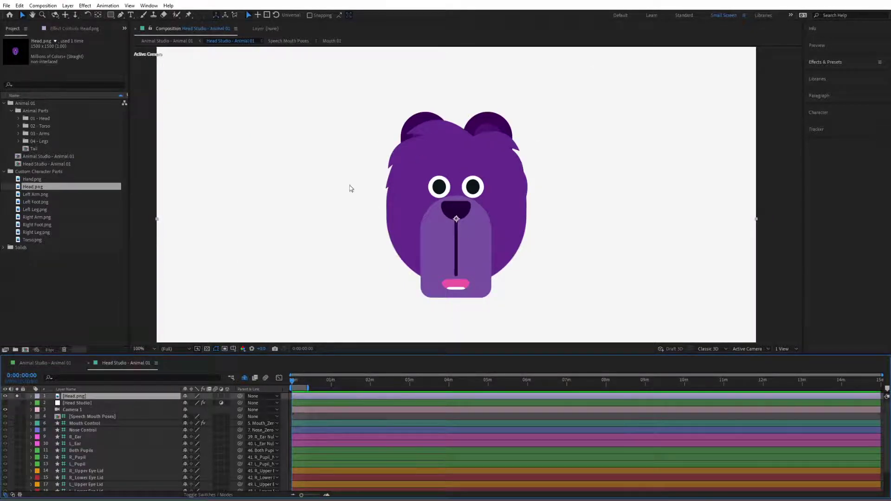
pyautogui.press(',')
pyautogui.press(',')
pyautogui.press('.')
pyautogui.press('.')
pyautogui.click(17, 397)
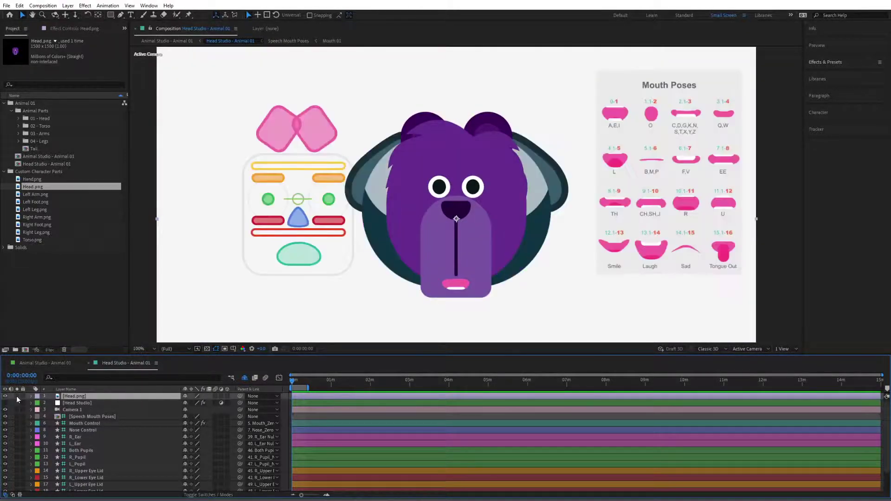
pyautogui.click(5, 397)
pyautogui.moveTo(6, 398); pyautogui.dragTo(6, 403)
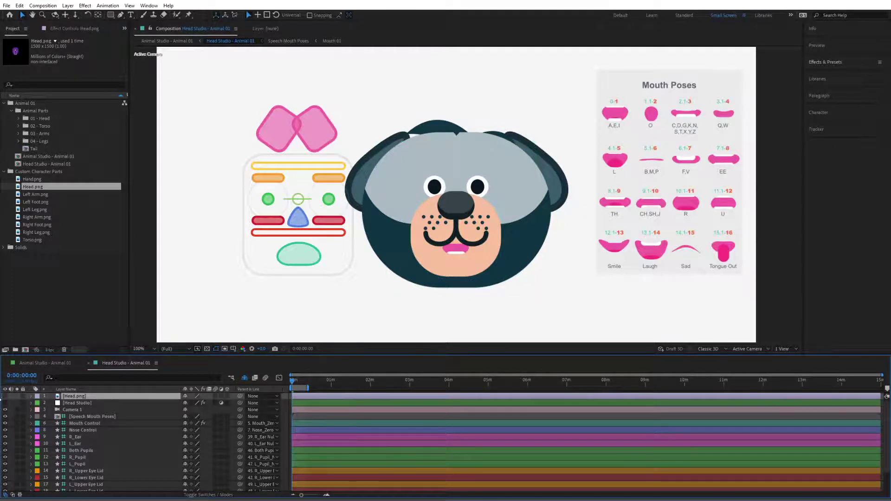
pyautogui.click(6, 396)
# Solo the Head.png layer and return to the Animal Studio - Animal 01 composition.
pyautogui.click(17, 396)
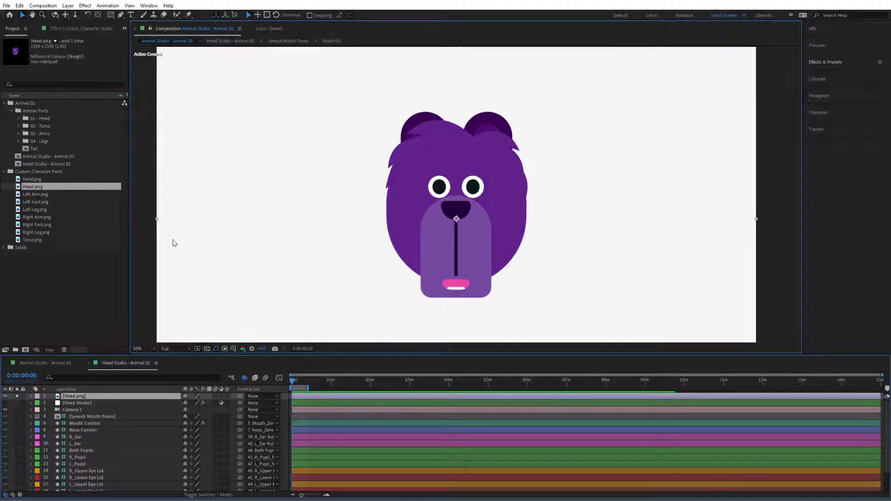
pyautogui.hotkey('ctrl', 'shift', ',')
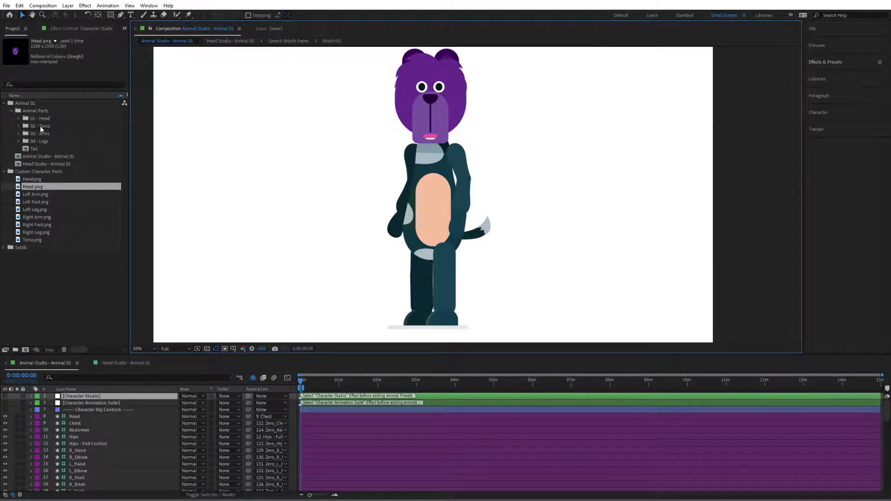
# Open the Torso composition from the 02 - Torso folder and add Torso.png as its top layer.
pyautogui.click(19, 126)
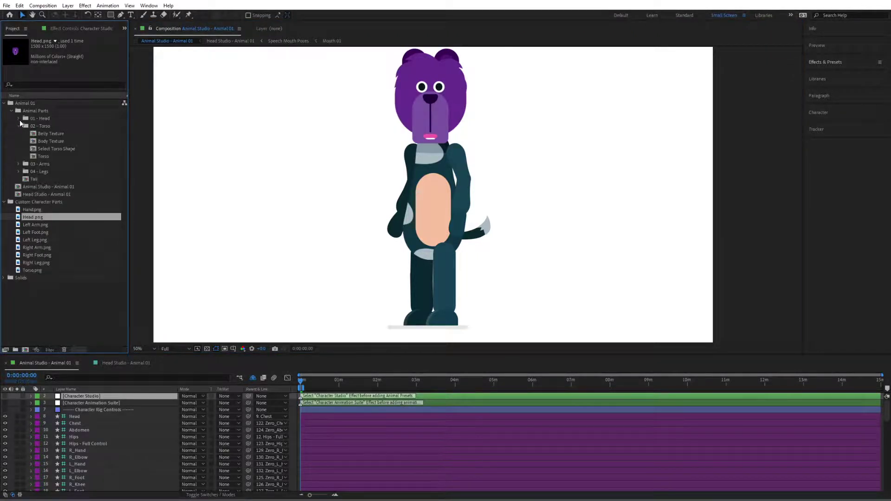
pyautogui.click(40, 157)
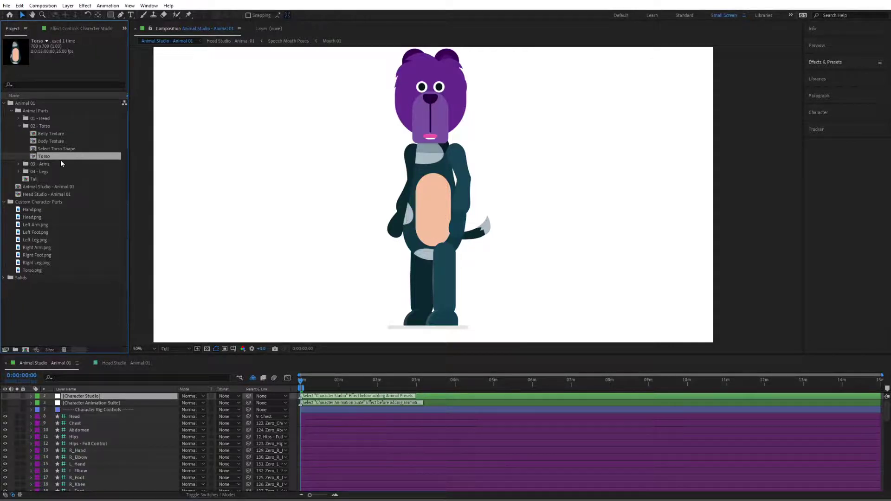
pyautogui.doubleClick(51, 157)
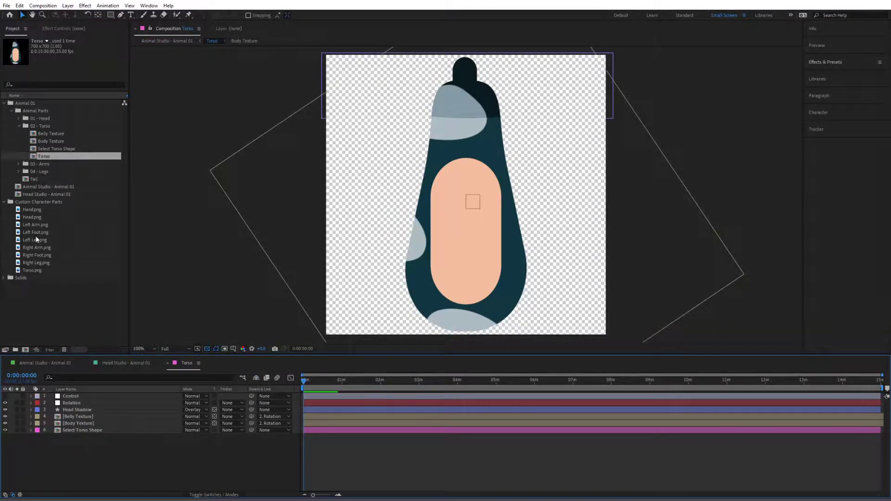
pyautogui.moveTo(32, 270); pyautogui.dragTo(76, 394)
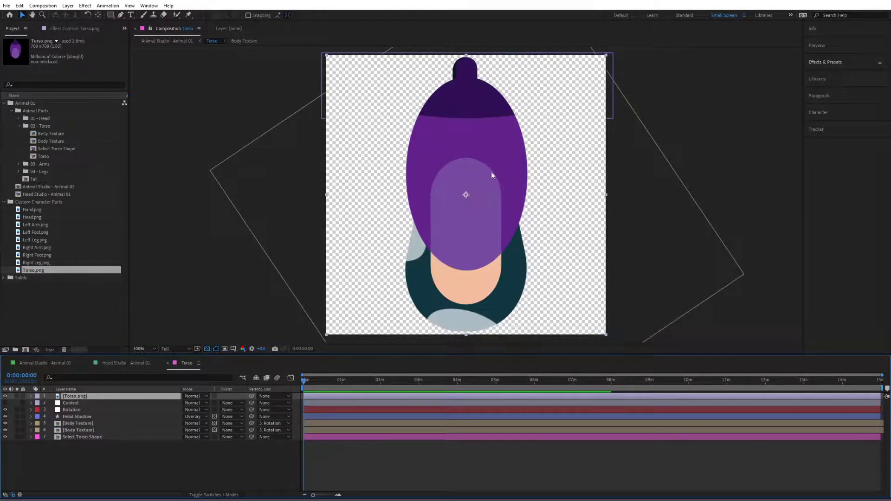
# Solo the Torso.png layer and try adjusting its scale, undoing that adjustment.
pyautogui.click(17, 396)
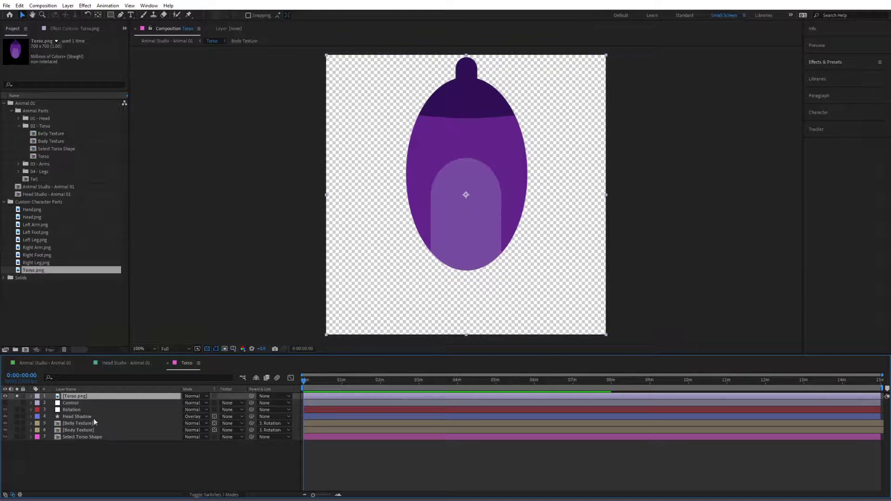
pyautogui.press('s')
pyautogui.moveTo(204, 403)
pyautogui.mouseDown()
pyautogui.moveTo(221, 405)
pyautogui.moveTo(204, 405)
pyautogui.mouseUp()
pyautogui.hotkey('ctrl', 'z')
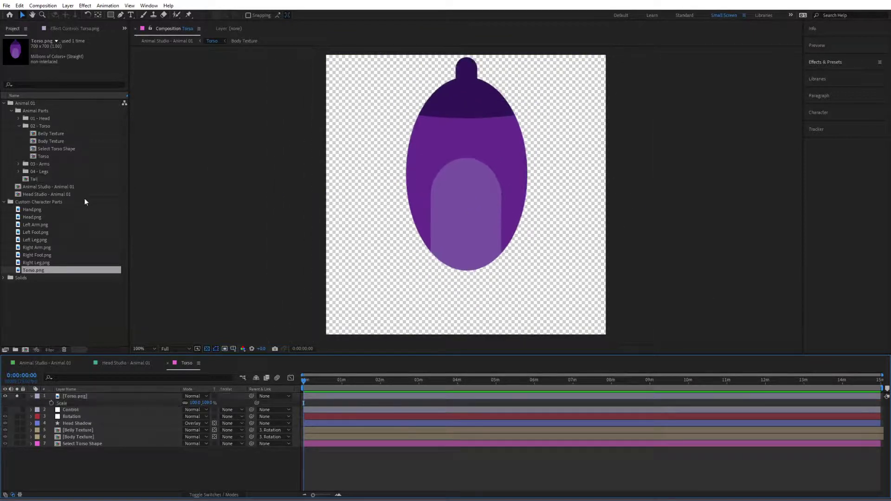
# Open the Left Arm composition from the 03 - Arms folder and add Left Arm.png as its soloed top layer.
pyautogui.click(21, 126)
pyautogui.click(19, 126)
pyautogui.click(19, 133)
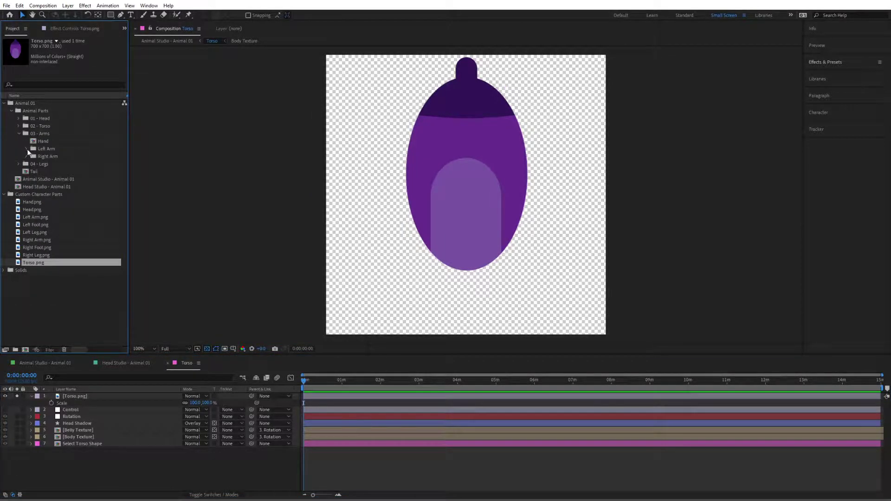
pyautogui.click(26, 149)
pyautogui.doubleClick(49, 171)
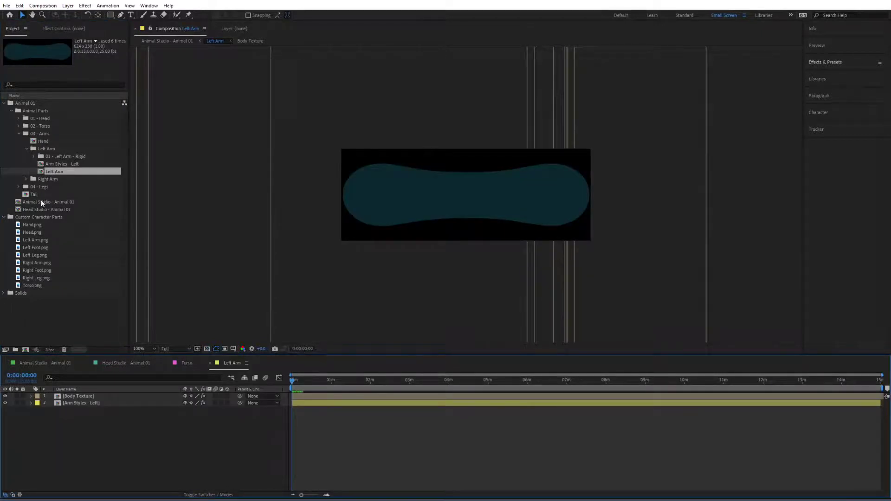
pyautogui.moveTo(32, 240); pyautogui.dragTo(85, 399)
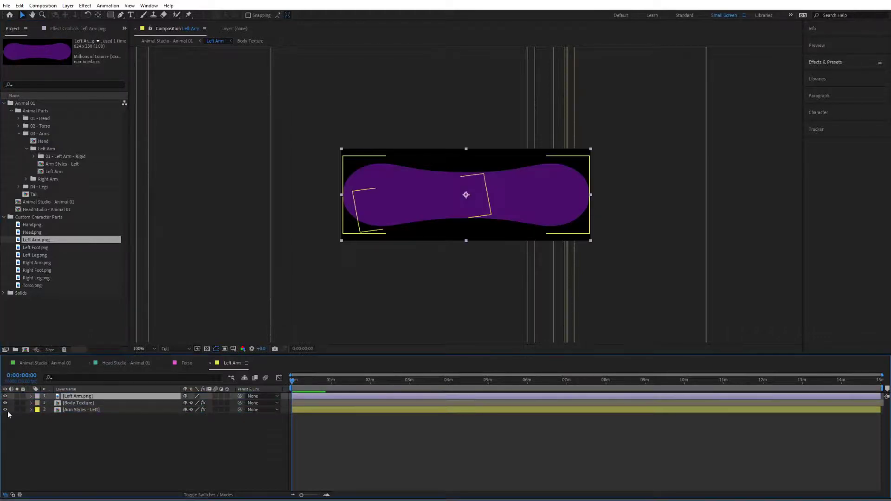
pyautogui.click(17, 397)
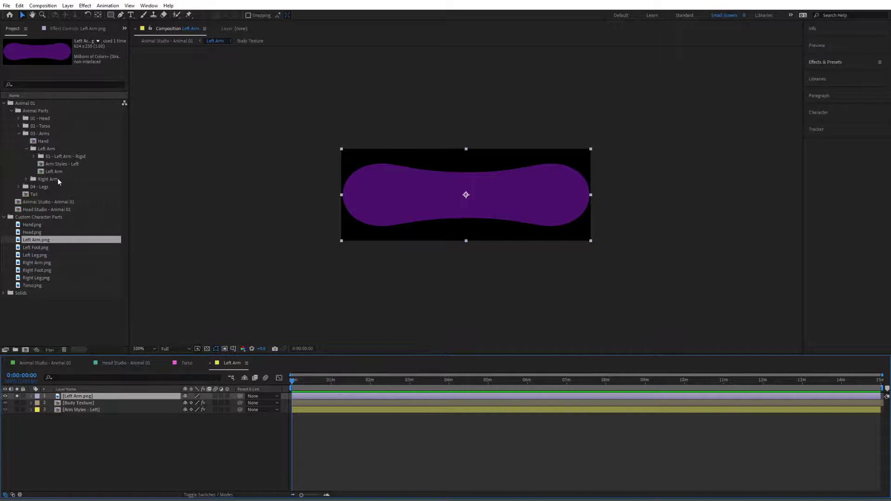
# Open the Right Arm composition and add Right Arm.png as its soloed top layer.
pyautogui.click(26, 179)
pyautogui.doubleClick(53, 194)
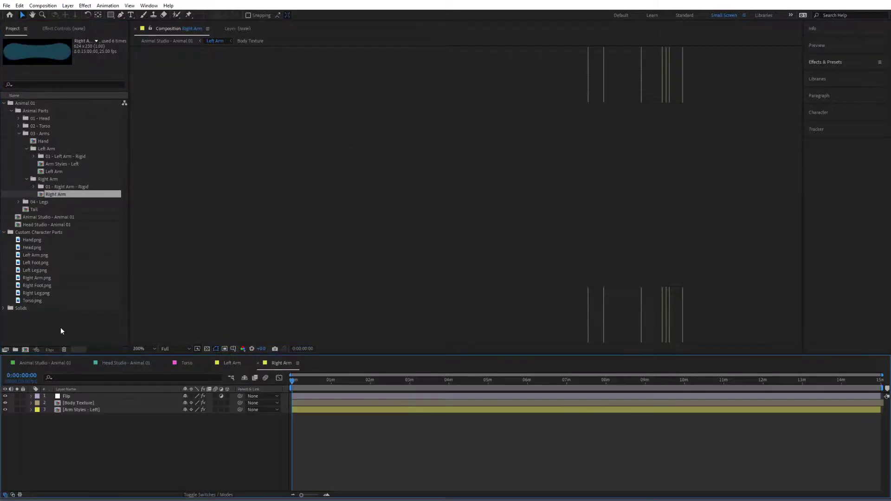
pyautogui.moveTo(36, 277); pyautogui.dragTo(79, 398)
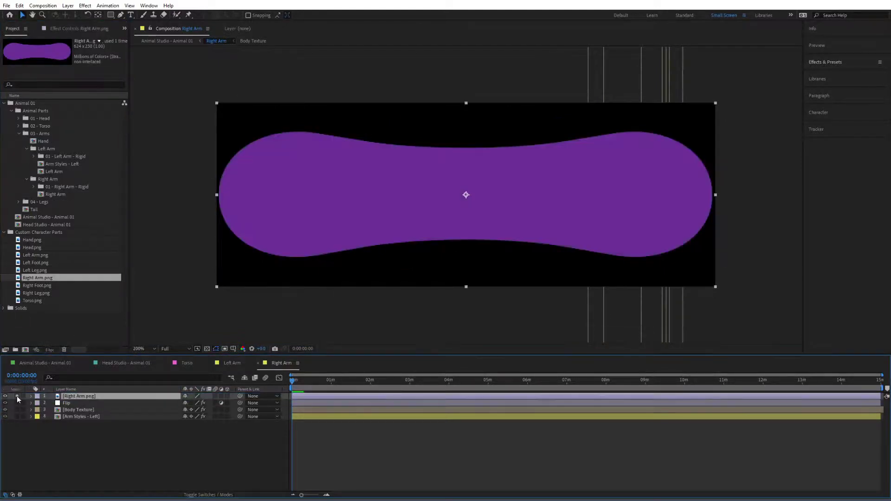
pyautogui.click(17, 397)
# Collapse both arm folders and add Hand.png as the soloed top layer of the Hand composition.
pyautogui.click(26, 180)
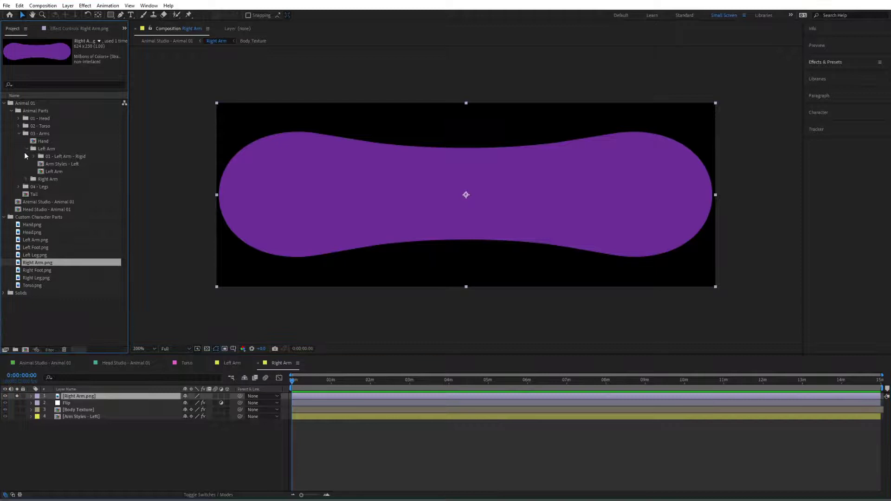
pyautogui.click(26, 149)
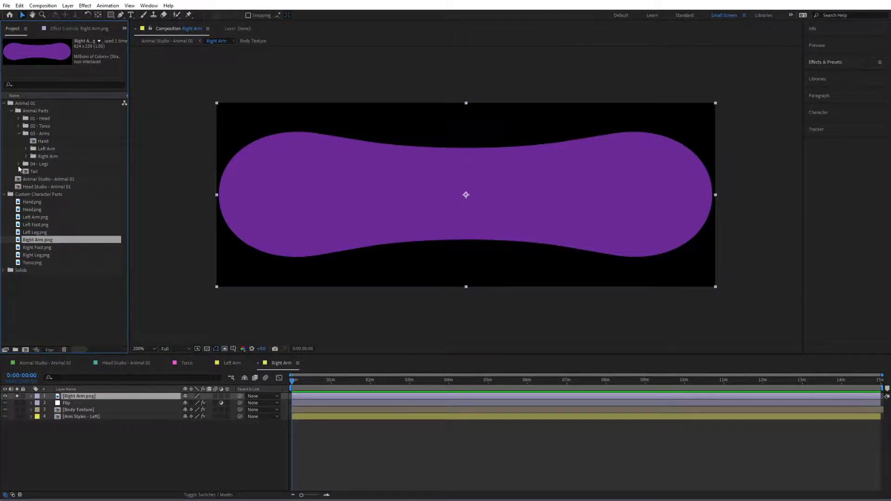
pyautogui.doubleClick(41, 142)
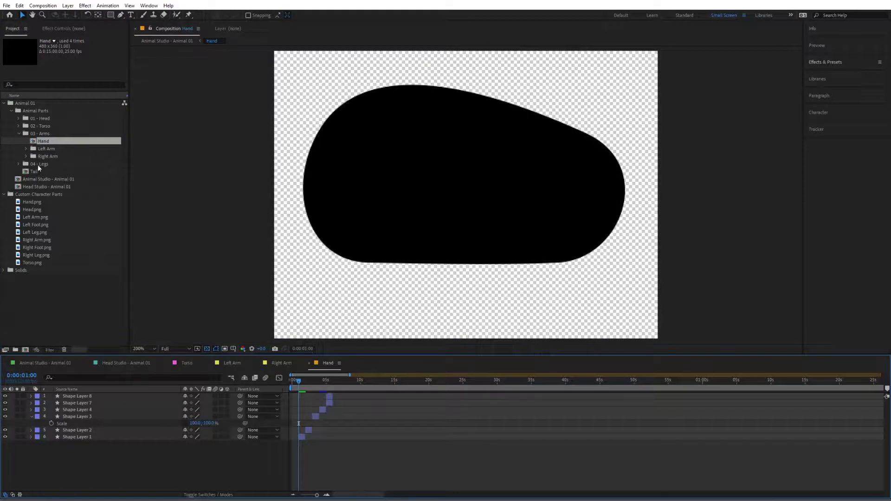
pyautogui.moveTo(35, 201); pyautogui.dragTo(79, 394)
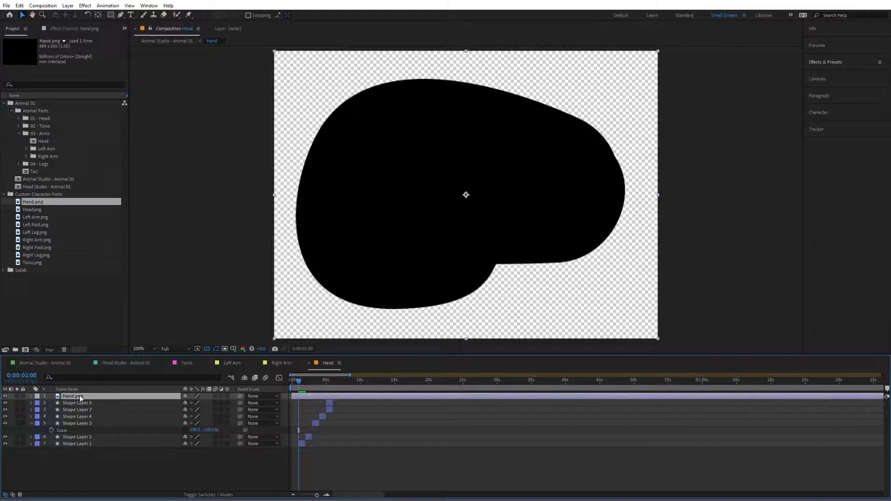
pyautogui.click(17, 397)
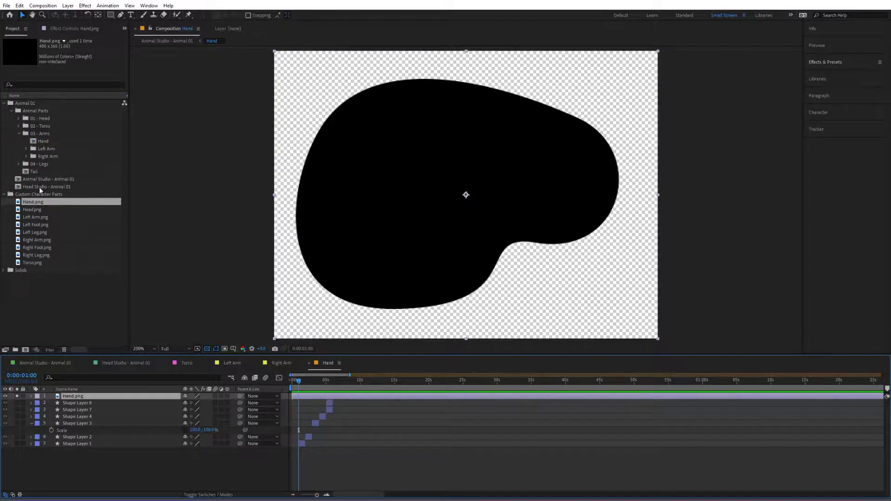
# Add Left Foot.png as the soloed top layer of the Left Foot composition in 04 - Legs and move the playhead to 0:00:00:17.
pyautogui.click(19, 134)
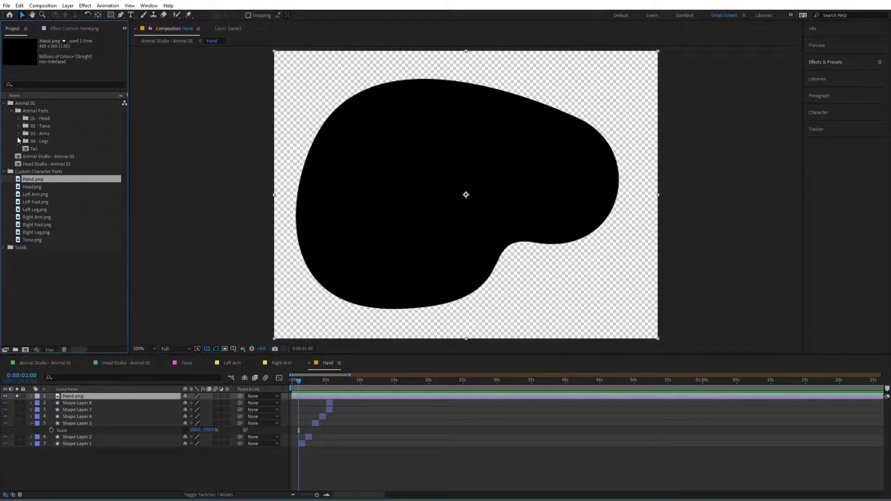
pyautogui.click(19, 141)
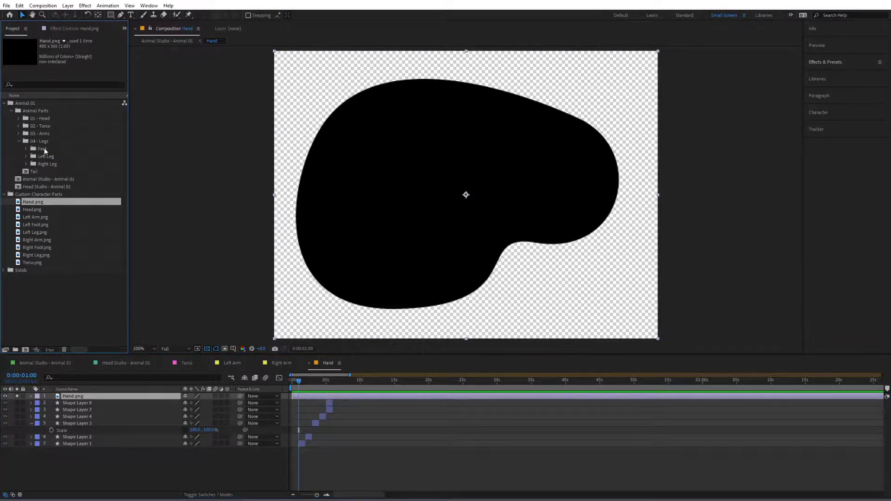
pyautogui.click(44, 149)
pyautogui.click(26, 149)
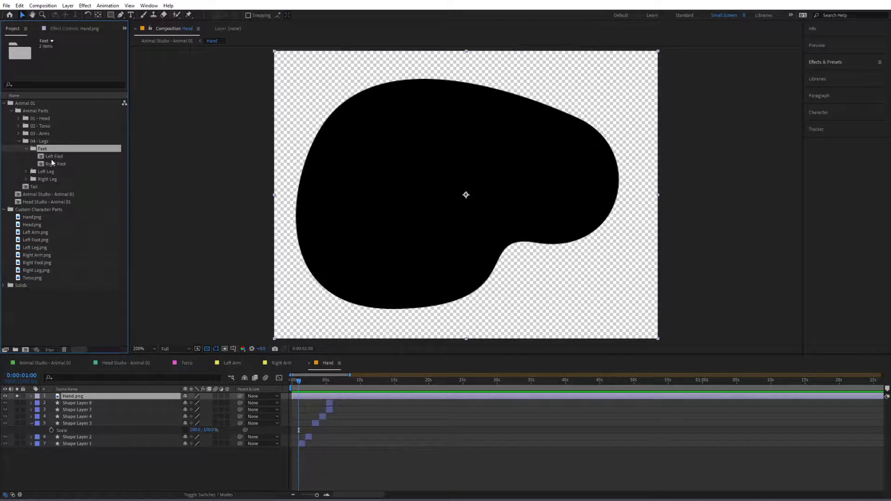
pyautogui.doubleClick(51, 158)
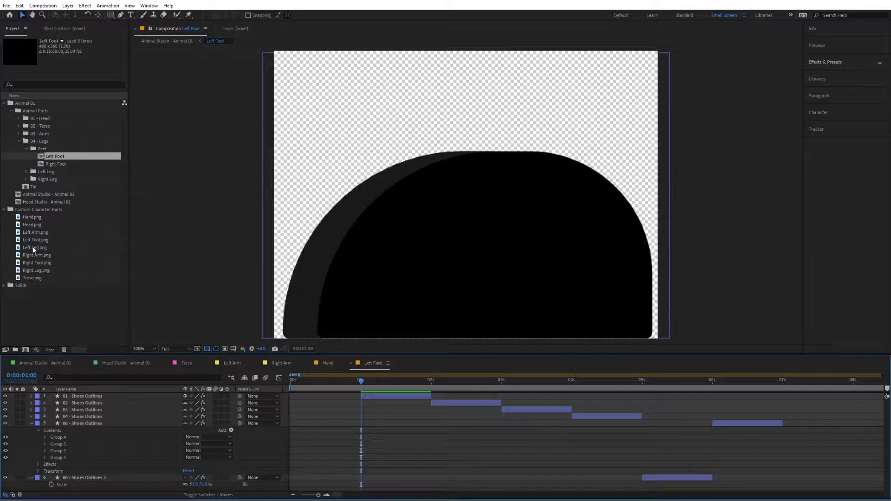
pyautogui.moveTo(34, 240); pyautogui.dragTo(88, 398)
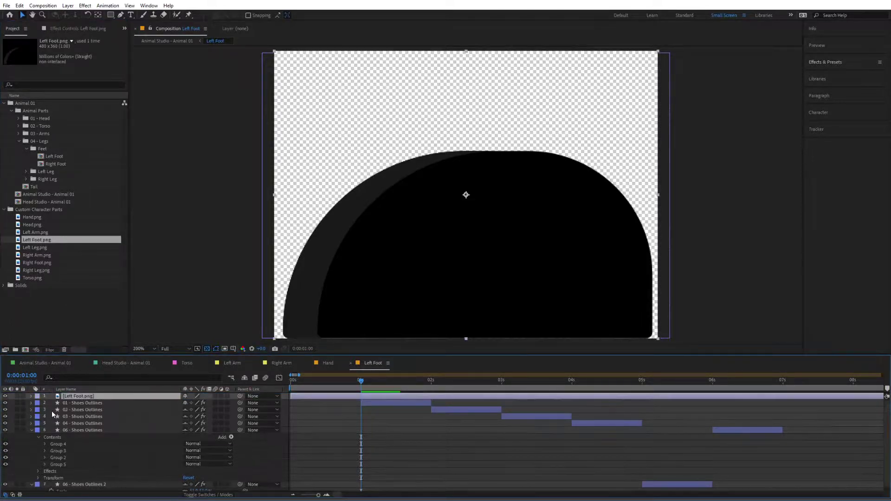
pyautogui.click(17, 396)
pyautogui.click(338, 380)
# Open the Right Foot composition from the Feet folder and add Right Foot.png as its soloed top layer.
pyautogui.click(50, 164)
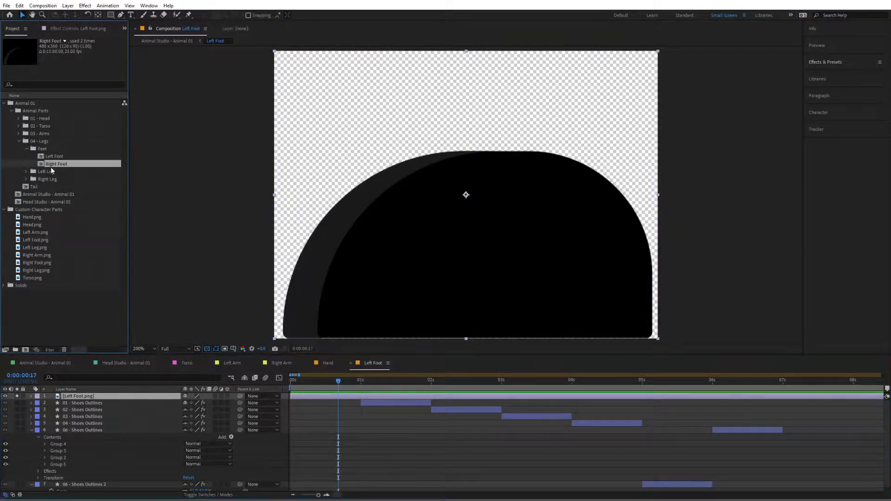
pyautogui.doubleClick(51, 166)
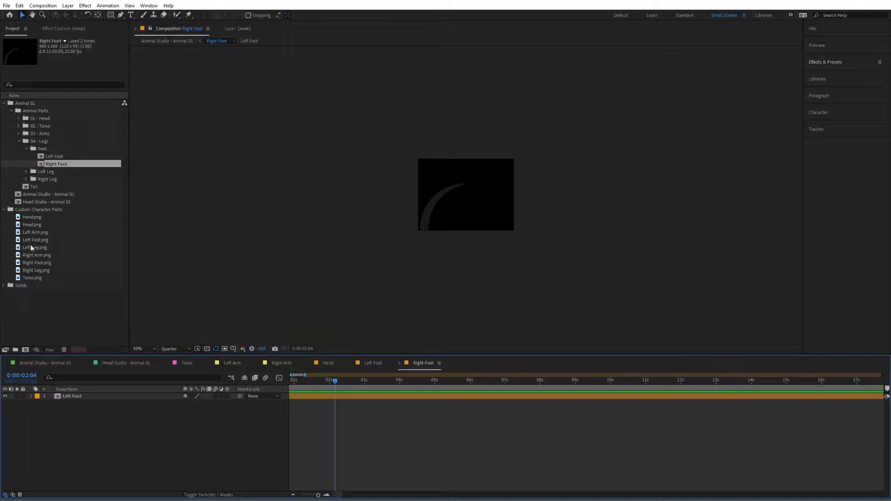
pyautogui.click(30, 247)
pyautogui.moveTo(35, 262); pyautogui.dragTo(75, 401)
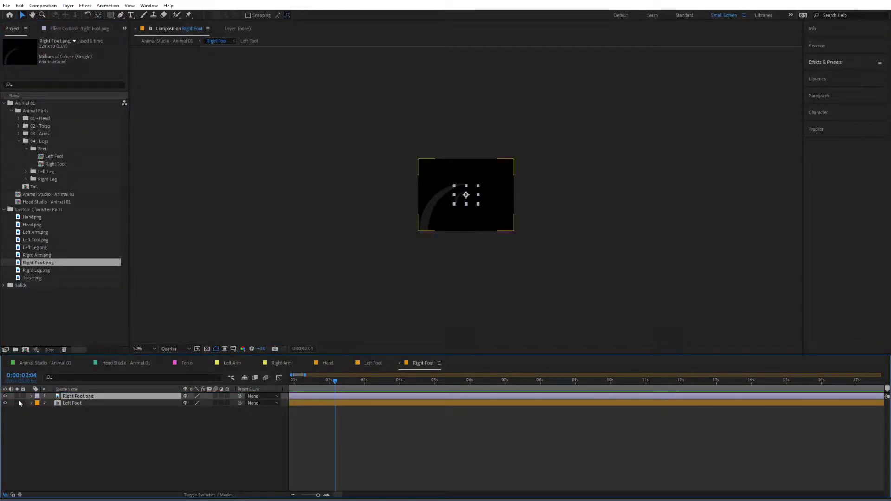
# Set the composition's preview resolution to Full and scale the Right Foot.png layer to 400%.
pyautogui.scroll(2, 538, 228)
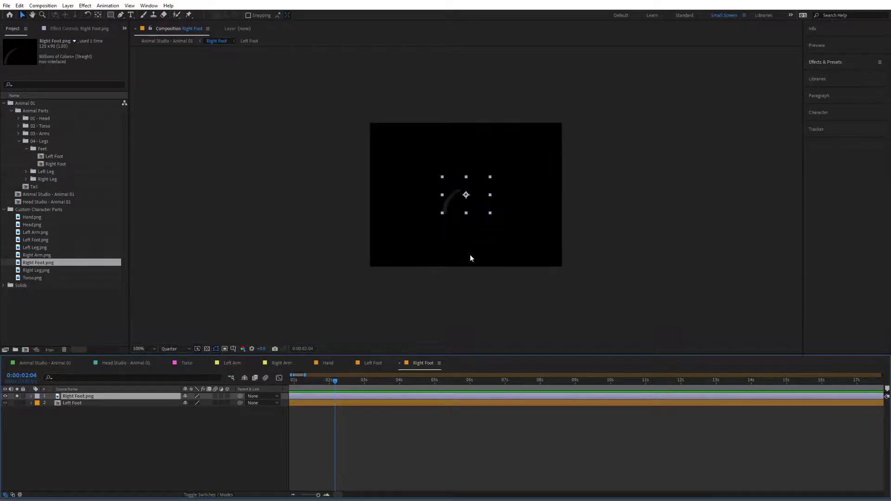
pyautogui.click(178, 349)
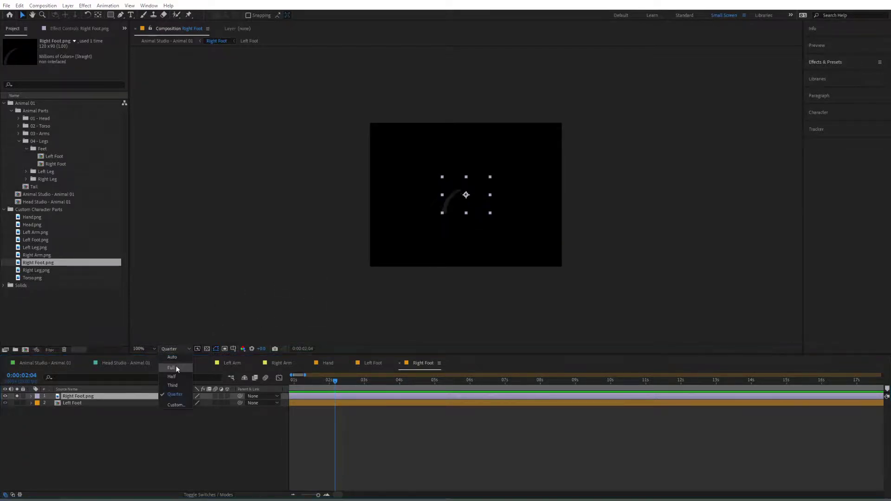
pyautogui.click(171, 368)
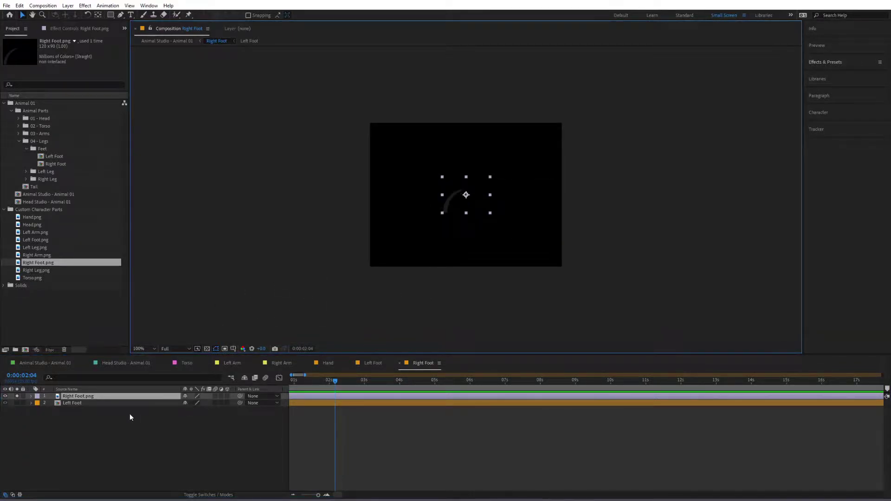
pyautogui.press('s')
pyautogui.moveTo(197, 403); pyautogui.dragTo(338, 403)
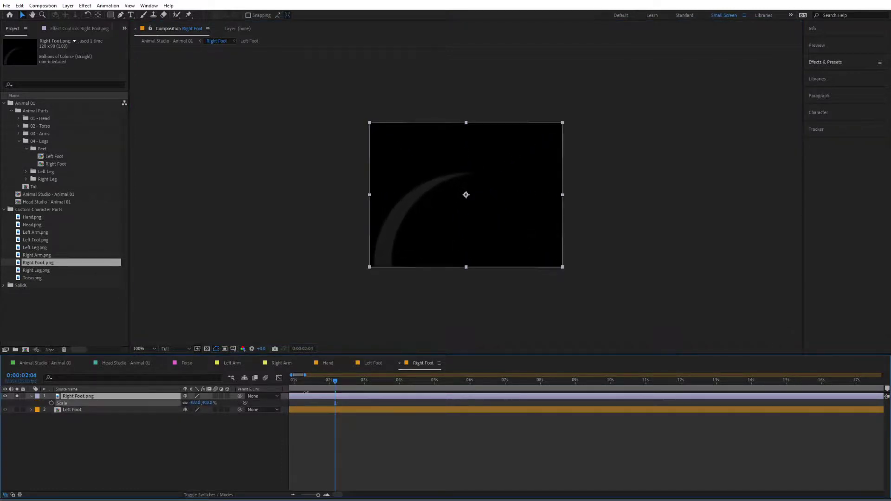
pyautogui.click(195, 403)
pyautogui.write('40')
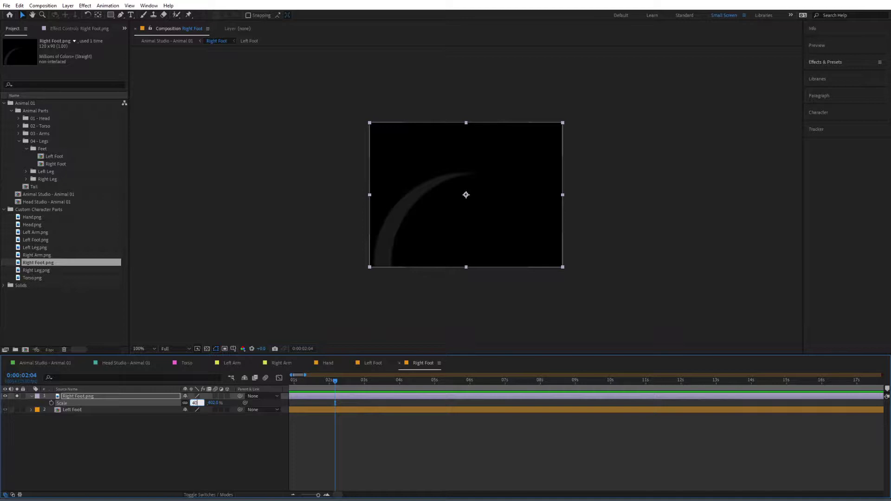
pyautogui.write('0')
pyautogui.press('Return')
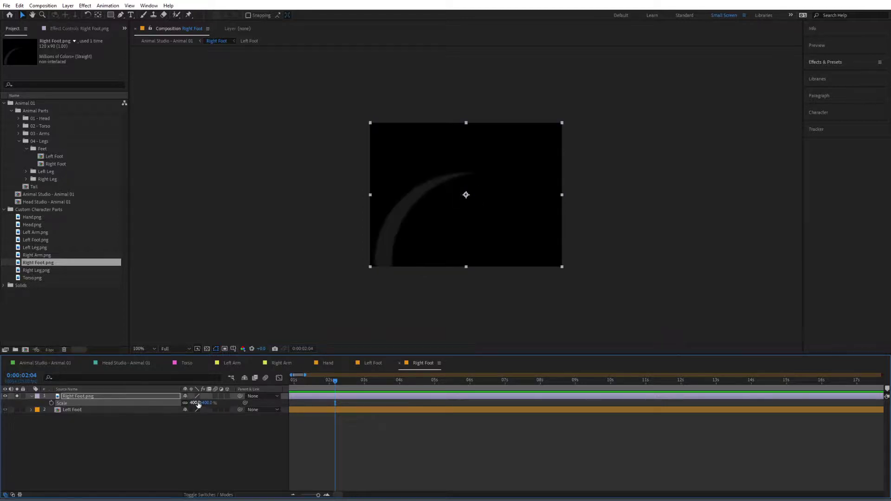
# Open the Left Leg composition from the Left Leg folder and add Left Leg.png as its soloed top layer.
pyautogui.click(42, 172)
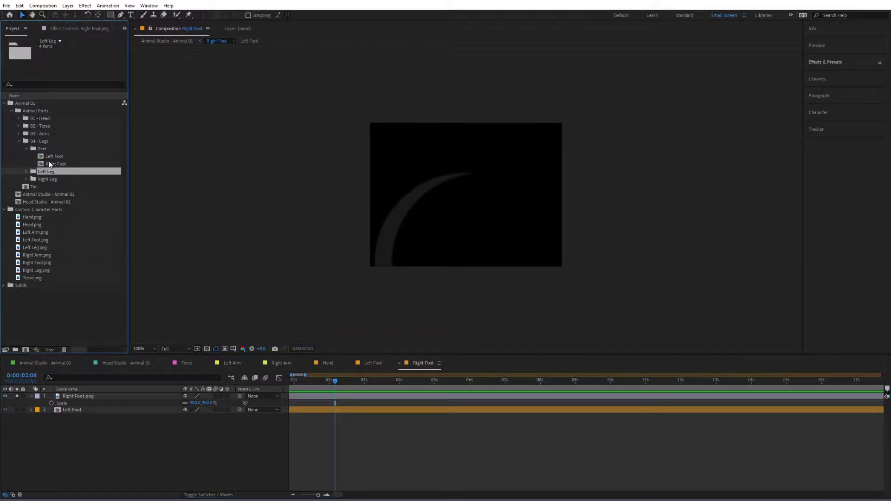
pyautogui.click(26, 172)
pyautogui.doubleClick(57, 189)
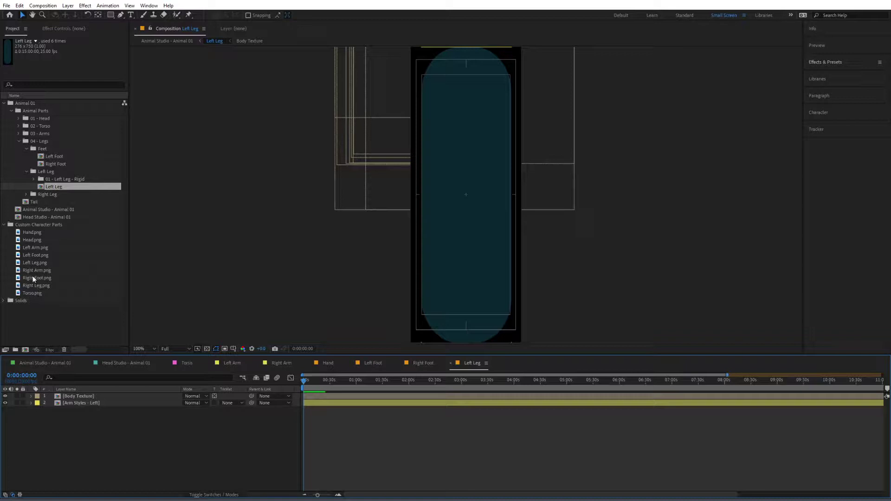
pyautogui.moveTo(28, 264); pyautogui.dragTo(64, 399)
pyautogui.click(17, 396)
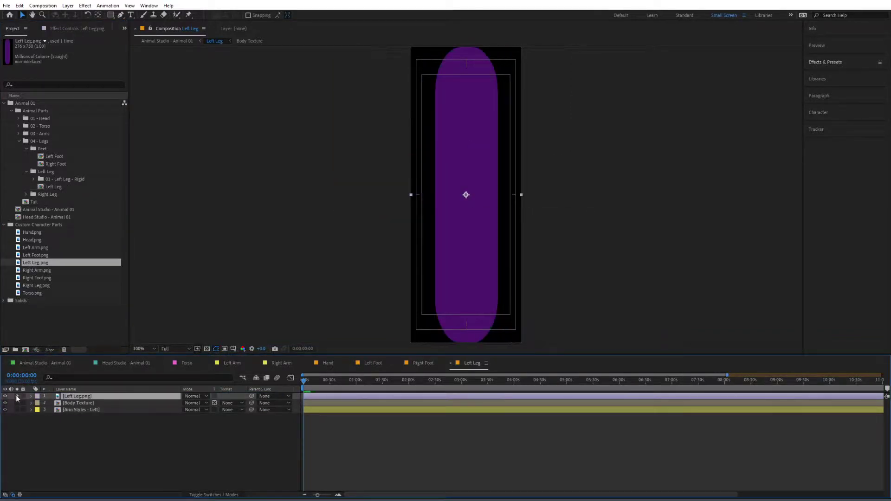
# Open the Right Leg composition, collapse the Left Leg and Feet folders, and add Right Leg.png as its soloed top layer.
pyautogui.click(27, 194)
pyautogui.doubleClick(52, 210)
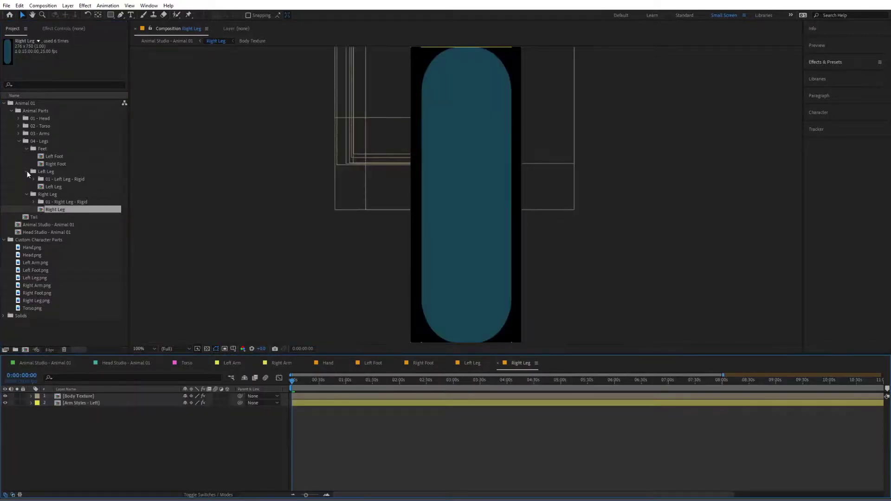
pyautogui.click(27, 171)
pyautogui.click(26, 149)
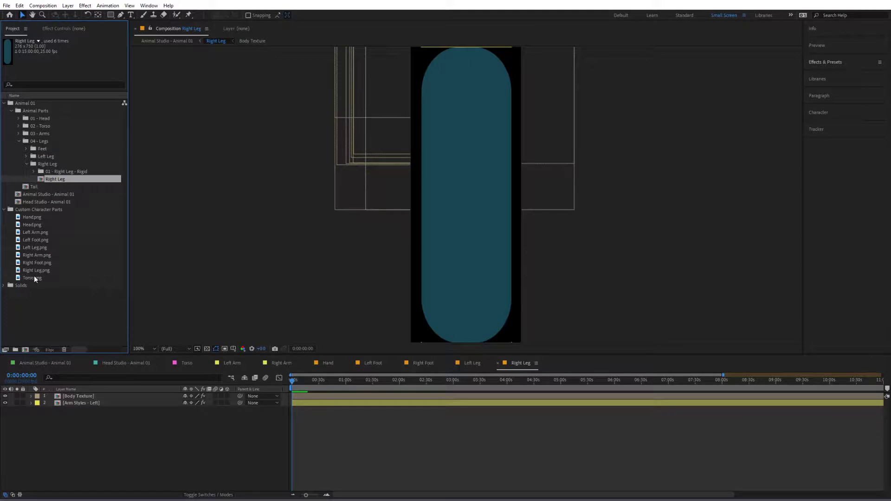
pyautogui.moveTo(34, 270); pyautogui.dragTo(102, 395)
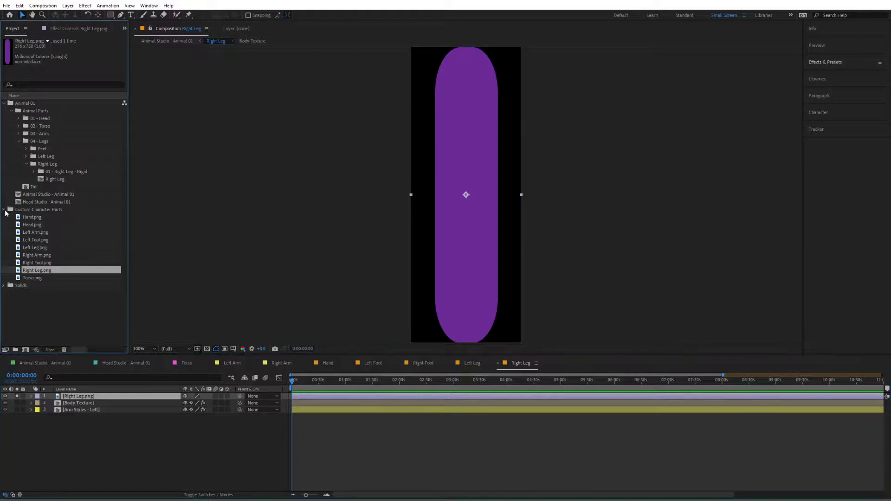
# Collapse the Custom Character Parts folder and select the Tail composition.
pyautogui.click(5, 210)
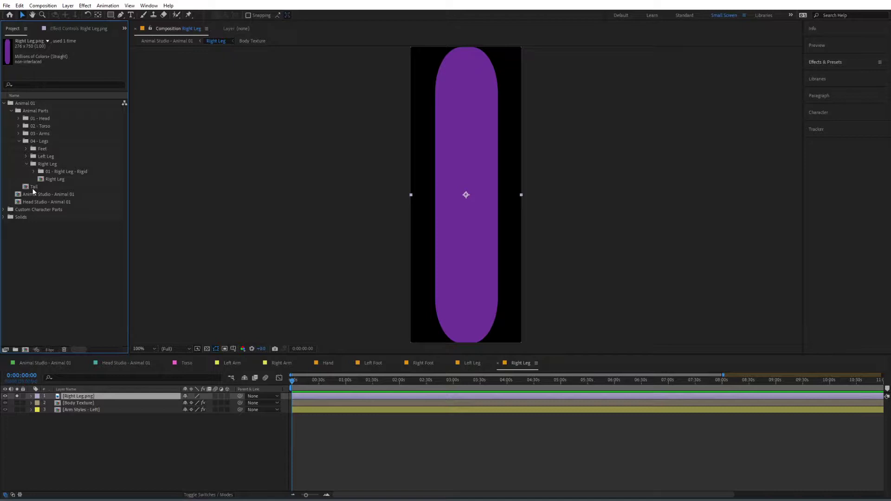
pyautogui.click(33, 188)
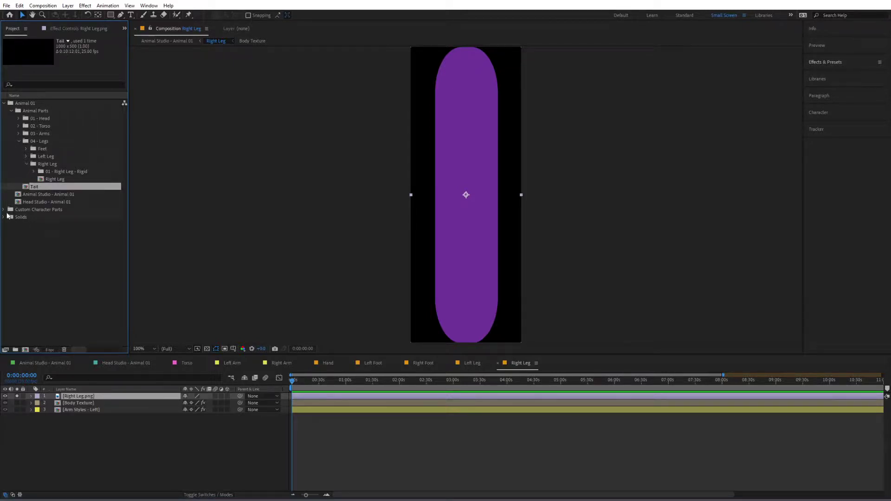
# Open the Tail composition from the Animal Parts folder to view its shape layers.
pyautogui.click(4, 210)
pyautogui.click(4, 209)
pyautogui.doubleClick(34, 187)
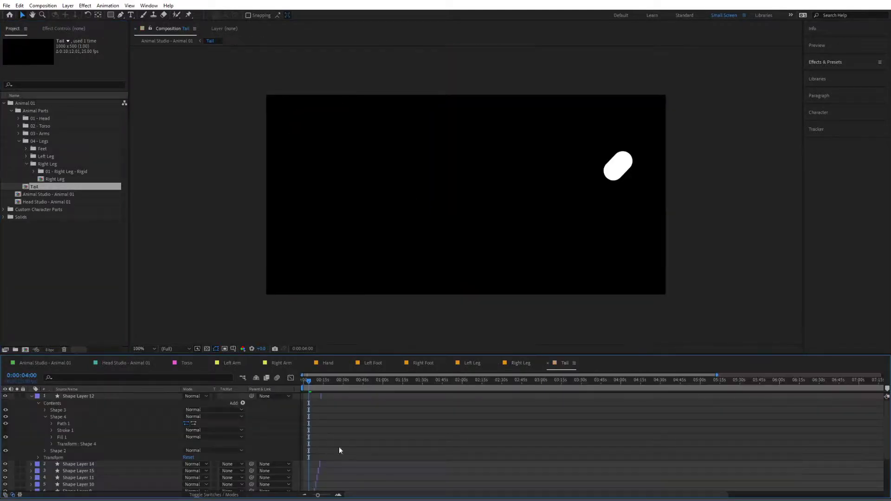
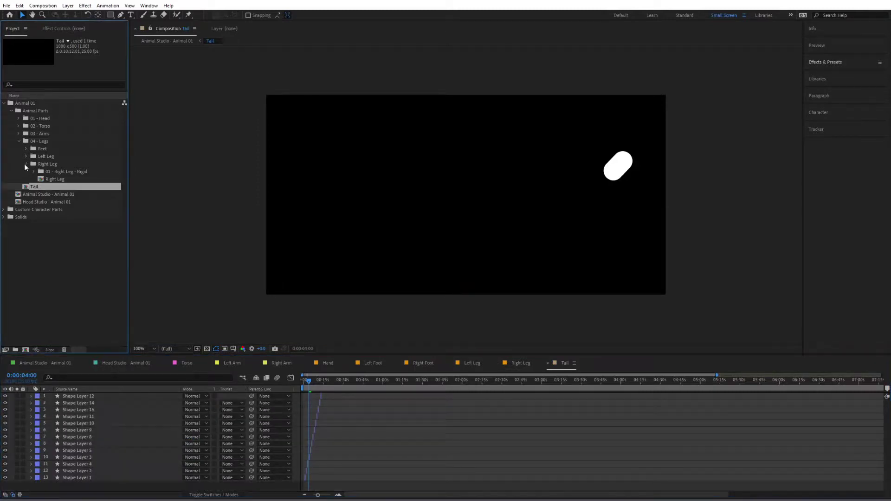
# Collapse the project's Animal 01 folder structure and return to the Animal Studio - Animal 01 composition.
pyautogui.click(26, 164)
pyautogui.click(19, 141)
pyautogui.click(12, 110)
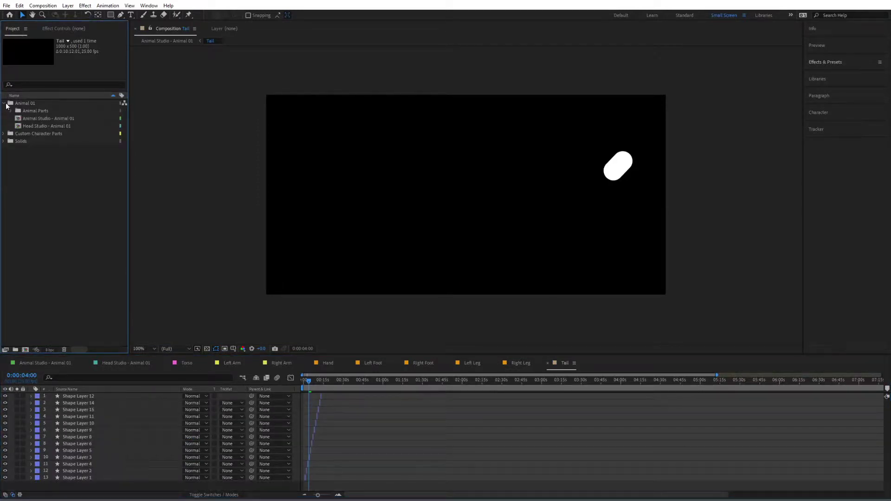
pyautogui.click(4, 103)
pyautogui.click(40, 364)
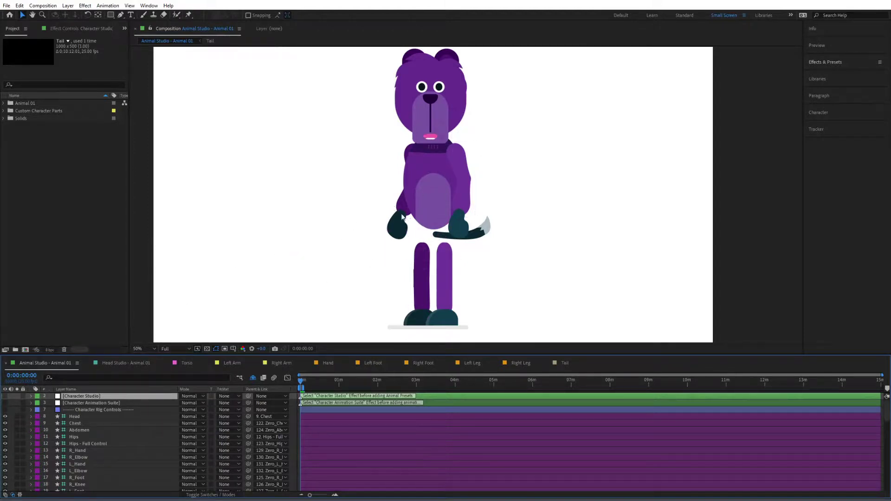
# Remove the tail by setting Select Tail Style to 0 in the Character Studio layer's effect controls.
pyautogui.click(55, 28)
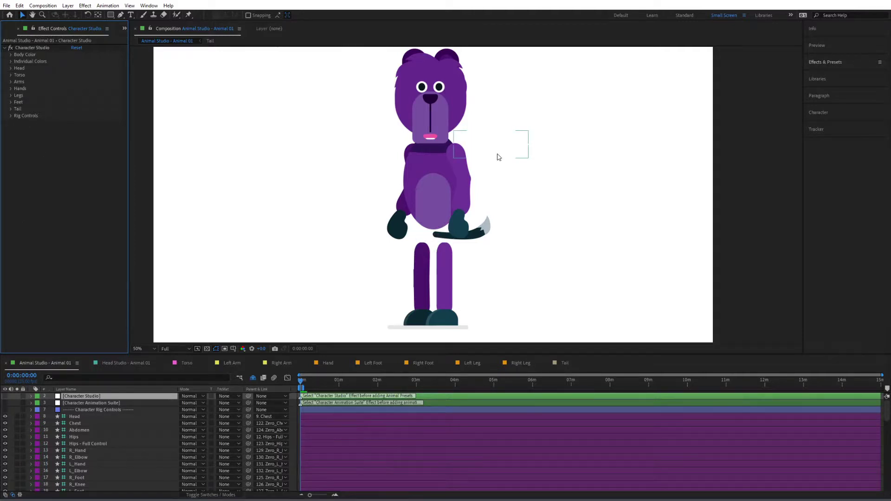
pyautogui.click(11, 109)
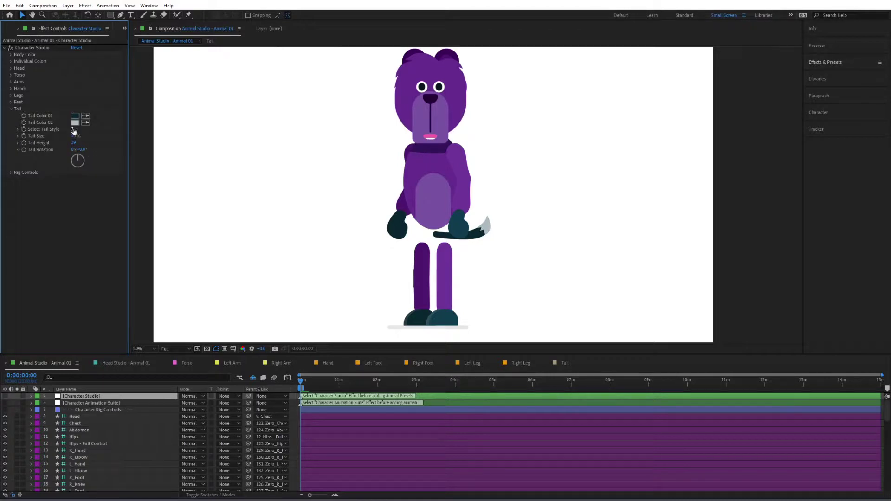
pyautogui.click(73, 131)
pyautogui.press('Return')
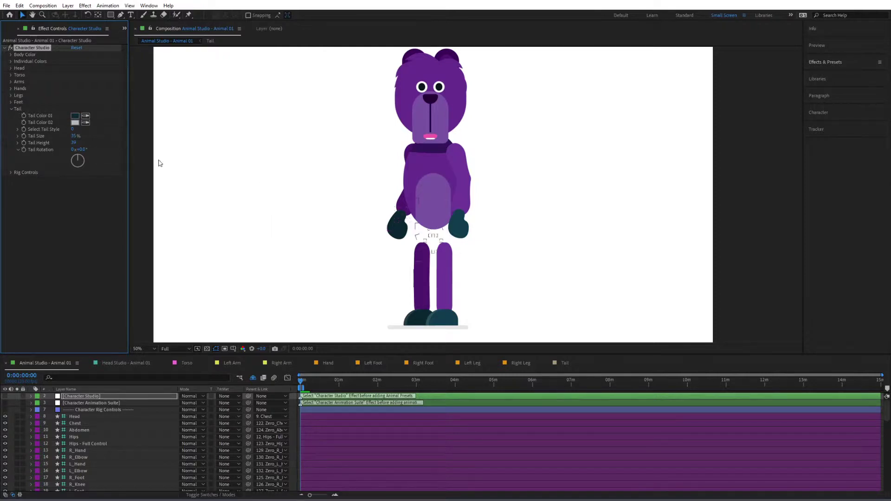
pyautogui.click(13, 110)
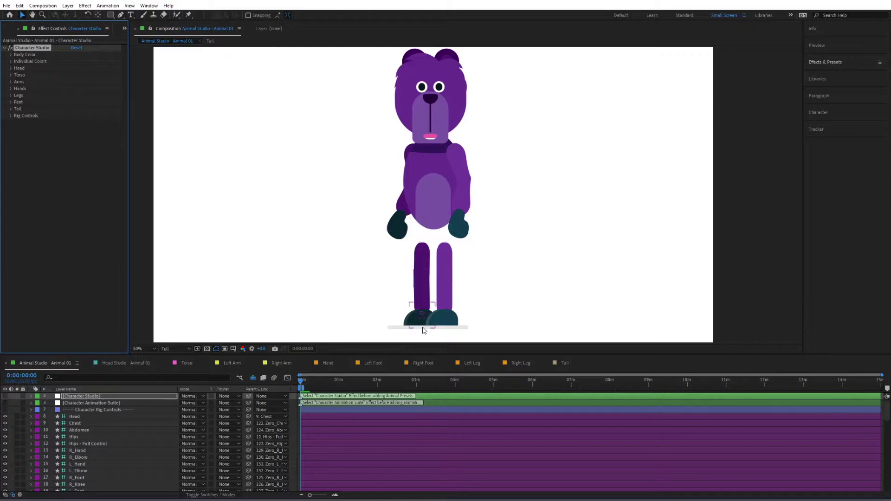
# Recolor the hands by sampling the dark purple collar for L_Hand Color and the bear's ear for R_Hand Color.
pyautogui.click(11, 89)
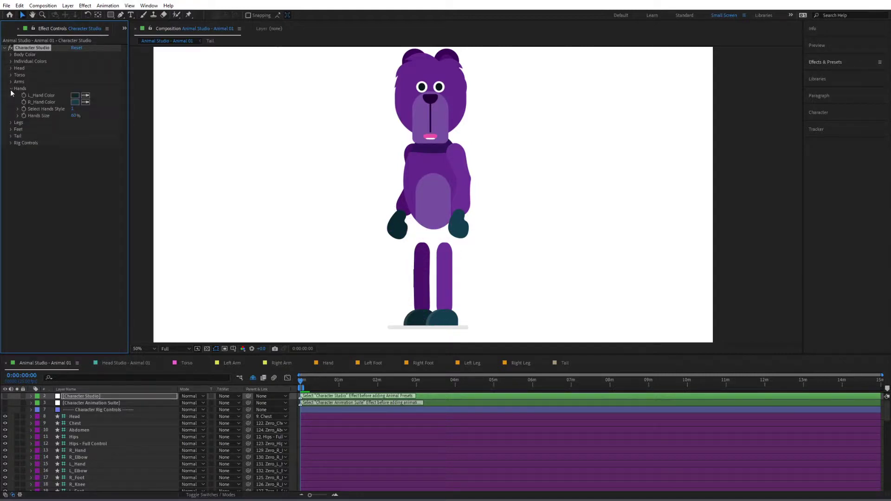
pyautogui.click(86, 96)
pyautogui.click(428, 149)
pyautogui.click(87, 103)
pyautogui.click(444, 58)
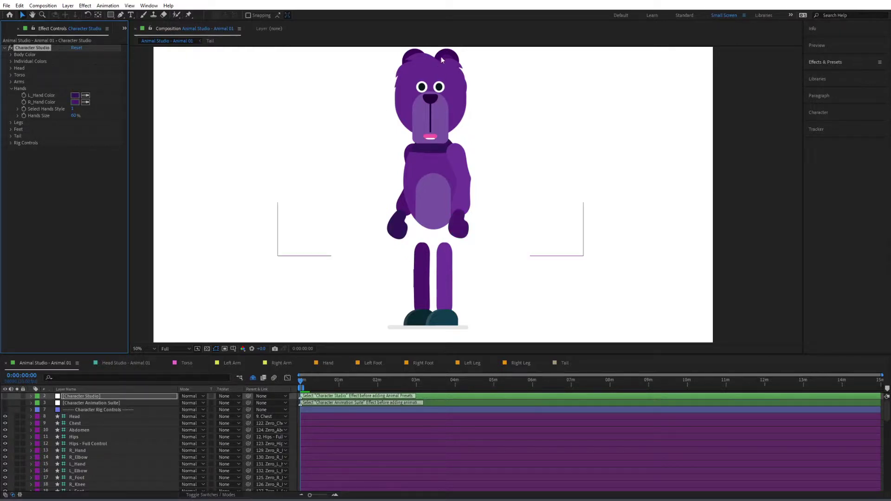
pyautogui.click(11, 89)
# Match the feet to the hands by sampling the left-side hand for L_Foot Color and the right-side hand for R_Foot Color.
pyautogui.click(11, 102)
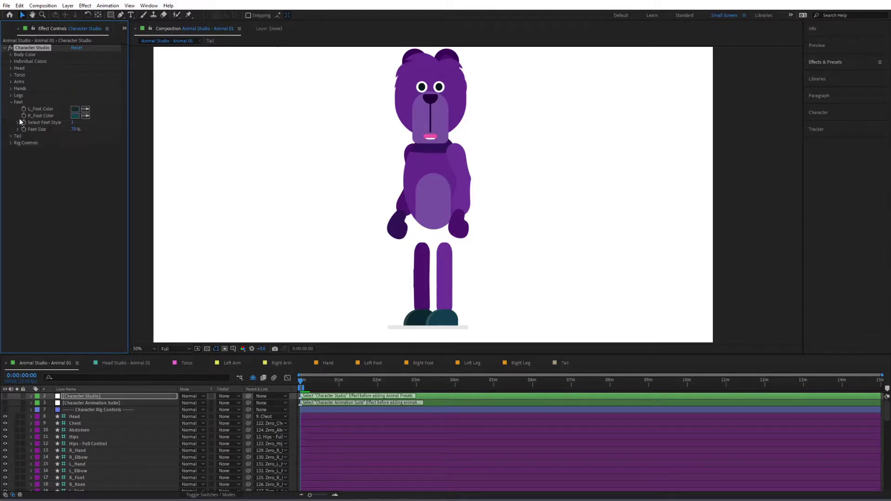
pyautogui.click(85, 109)
pyautogui.click(398, 223)
pyautogui.click(85, 115)
pyautogui.click(457, 222)
pyautogui.click(10, 102)
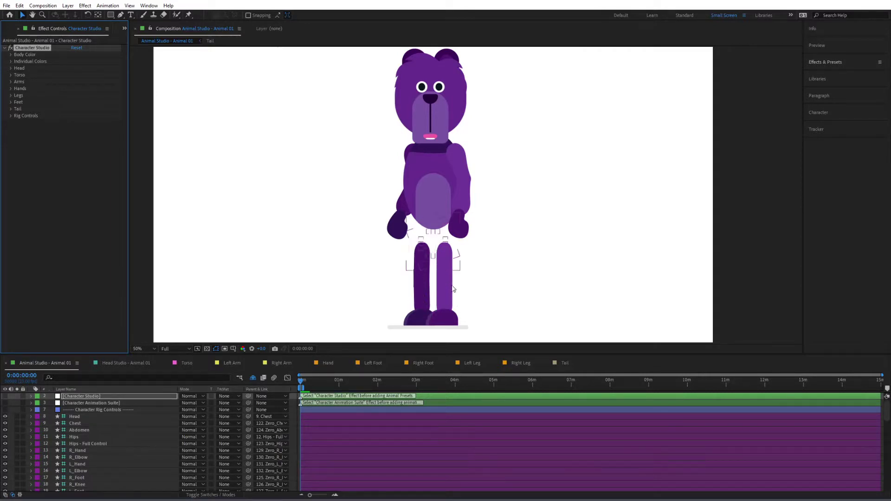
# Set Legs Size to 62% and Legs Height to 84 so the legs join the torso.
pyautogui.click(11, 95)
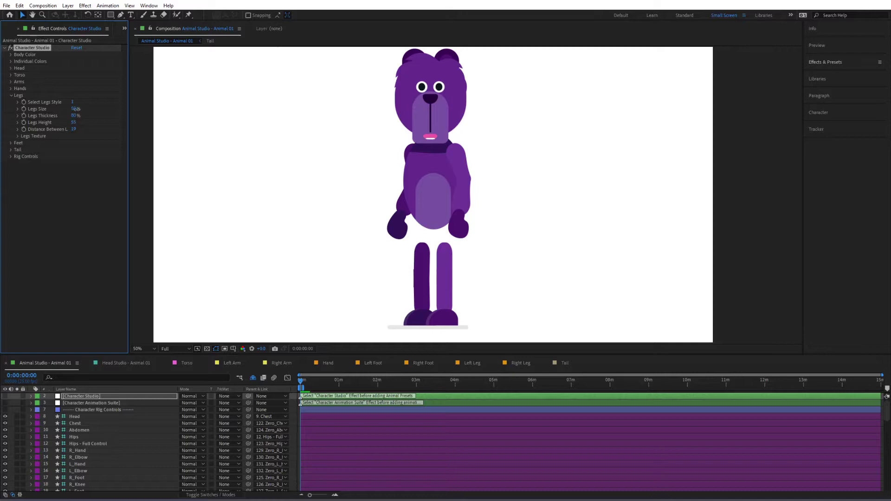
pyautogui.moveTo(79, 109); pyautogui.dragTo(68, 138)
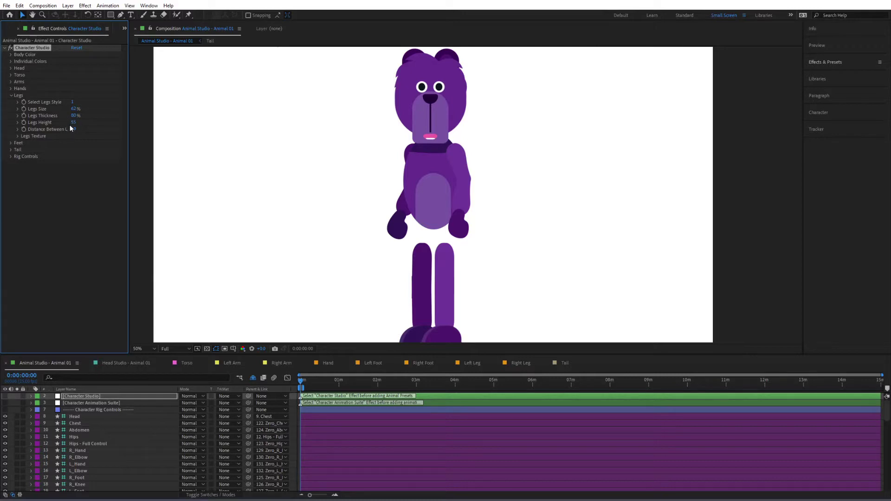
pyautogui.moveTo(73, 123); pyautogui.dragTo(112, 129)
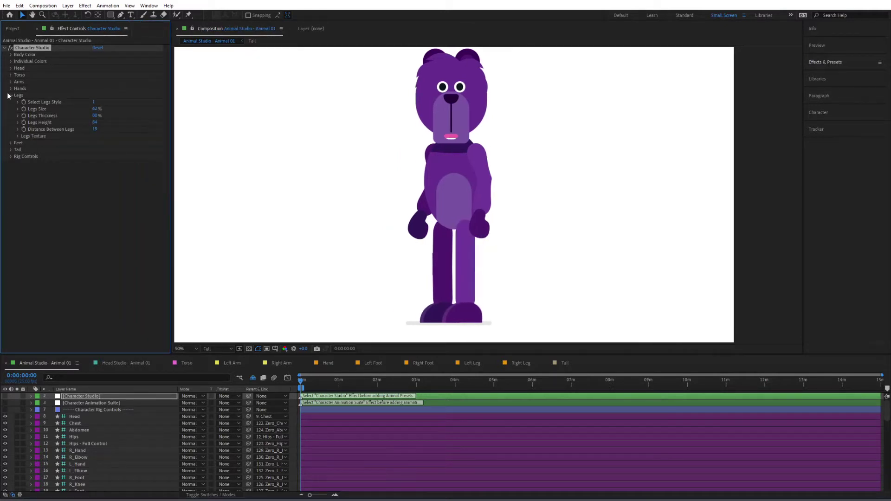
pyautogui.click(10, 96)
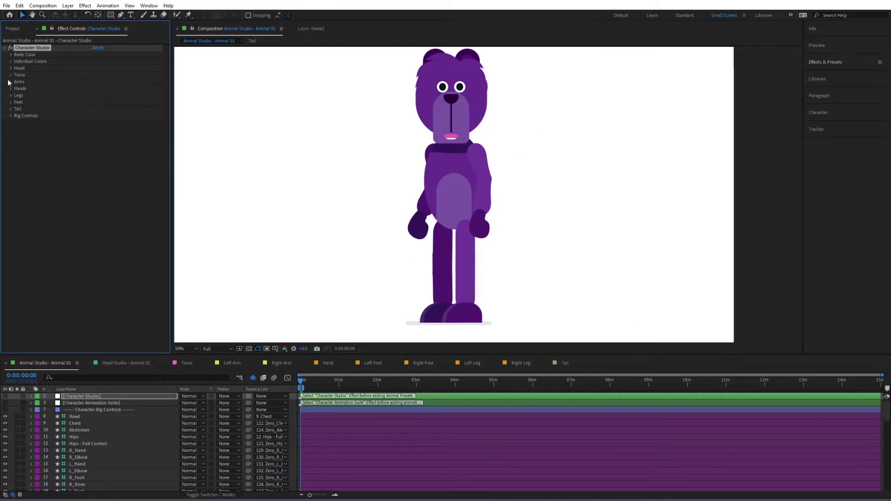
# Set the character's Arms Height to 54 and Arms Thickness to 85%.
pyautogui.click(10, 82)
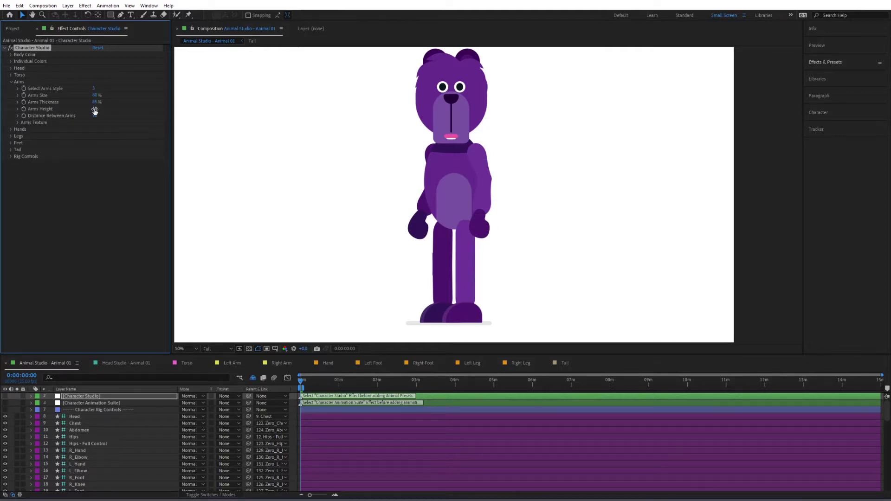
pyautogui.moveTo(96, 109); pyautogui.dragTo(92, 117)
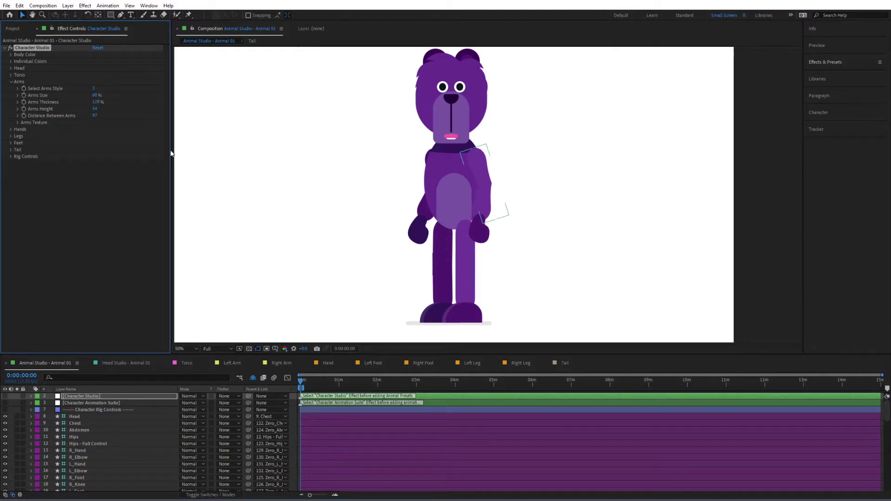
pyautogui.moveTo(93, 120); pyautogui.dragTo(98, 174)
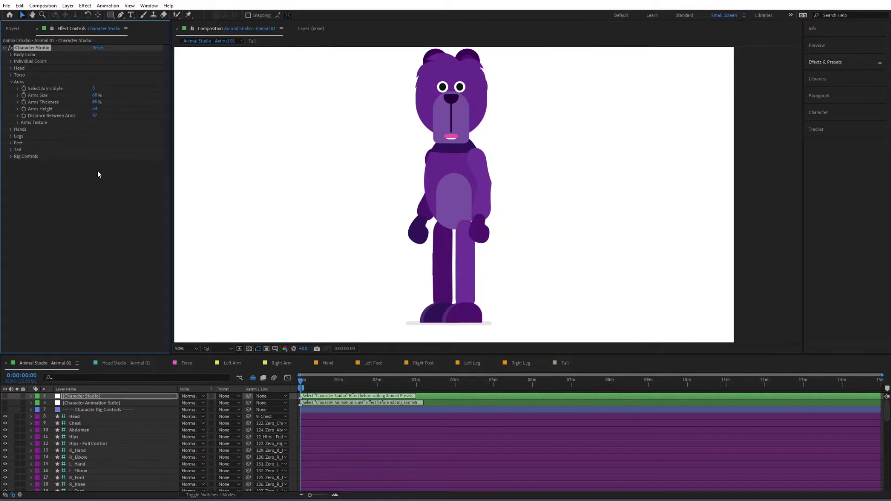
pyautogui.click(11, 82)
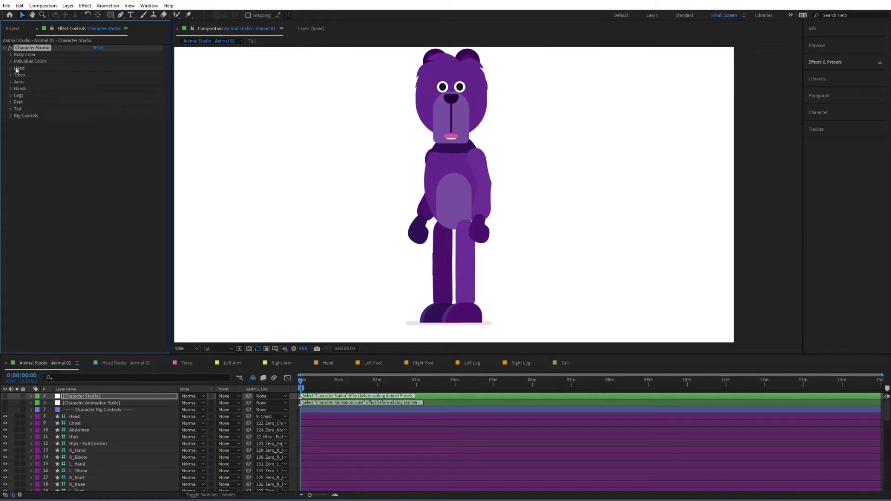
# Enlarge the head to a Head Size of 81% and shift Head Position to -34, 180.
pyautogui.click(11, 69)
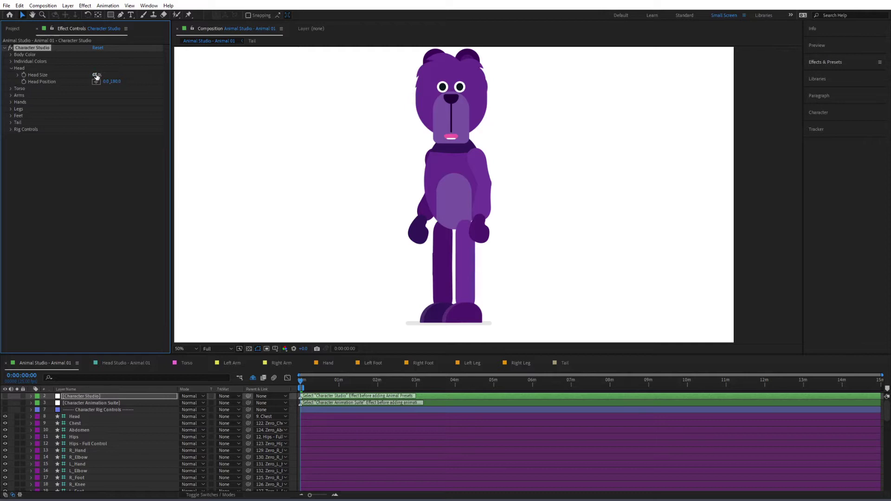
pyautogui.moveTo(96, 76)
pyautogui.mouseDown()
pyautogui.moveTo(116, 76)
pyautogui.moveTo(104, 76)
pyautogui.mouseUp()
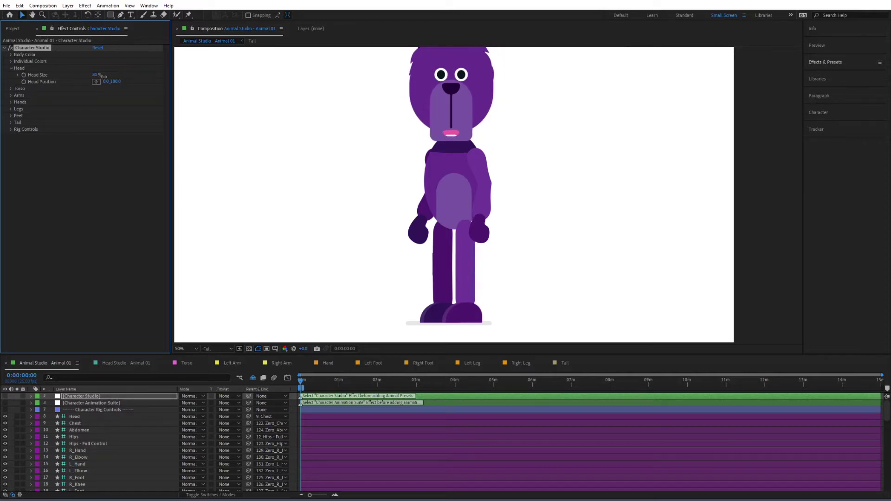
pyautogui.click(364, 163)
pyautogui.press(',')
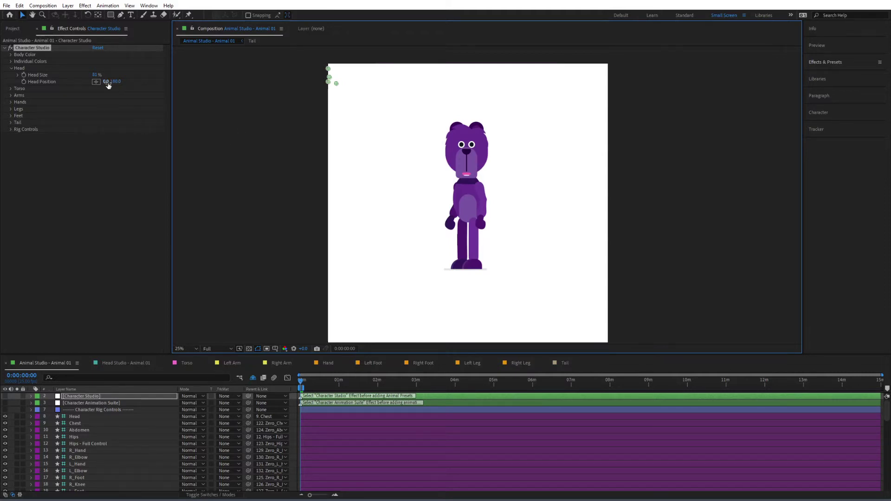
pyautogui.moveTo(107, 85); pyautogui.dragTo(89, 82)
# Reduce the Feet Size to 59% and collapse the Feet and Head settings.
pyautogui.click(11, 115)
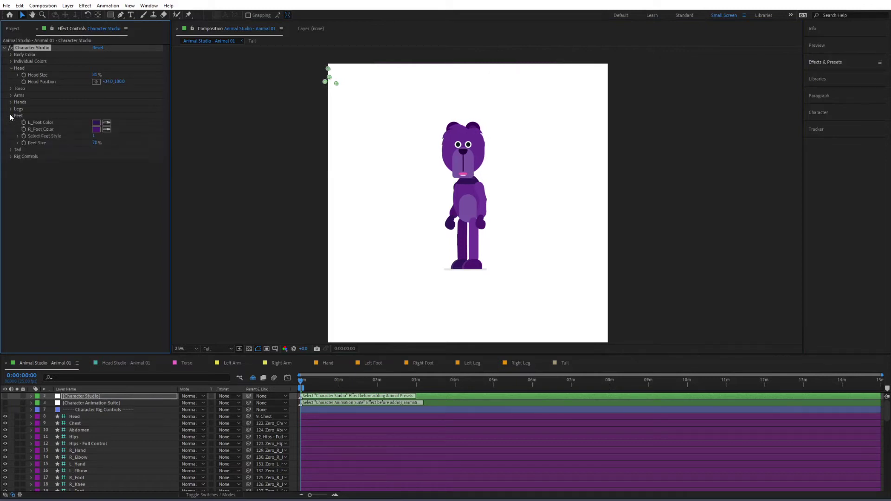
pyautogui.moveTo(95, 143); pyautogui.dragTo(87, 143)
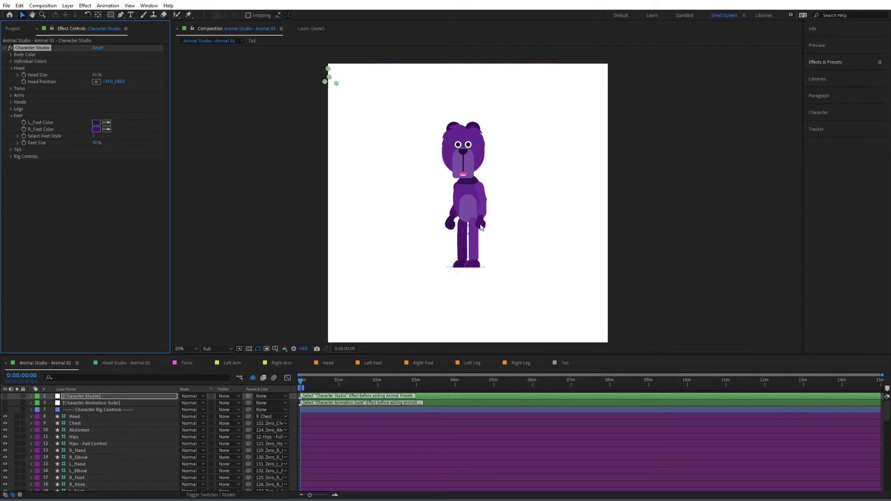
pyautogui.click(12, 116)
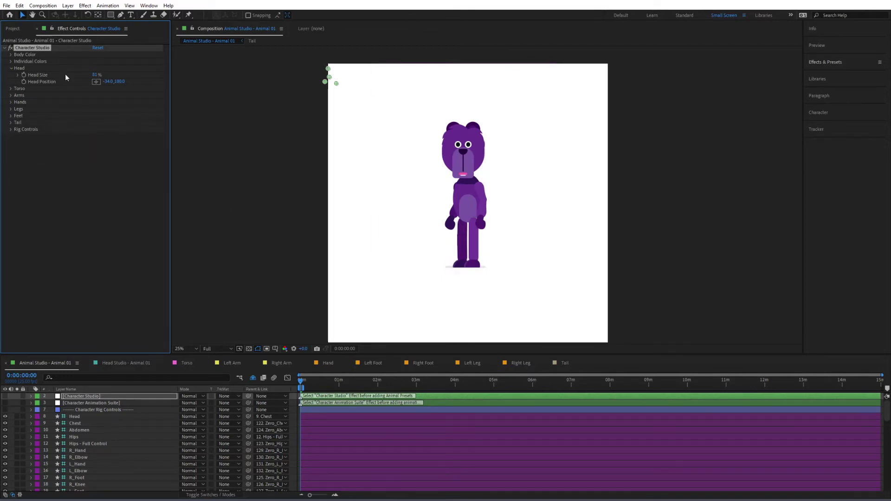
pyautogui.click(12, 70)
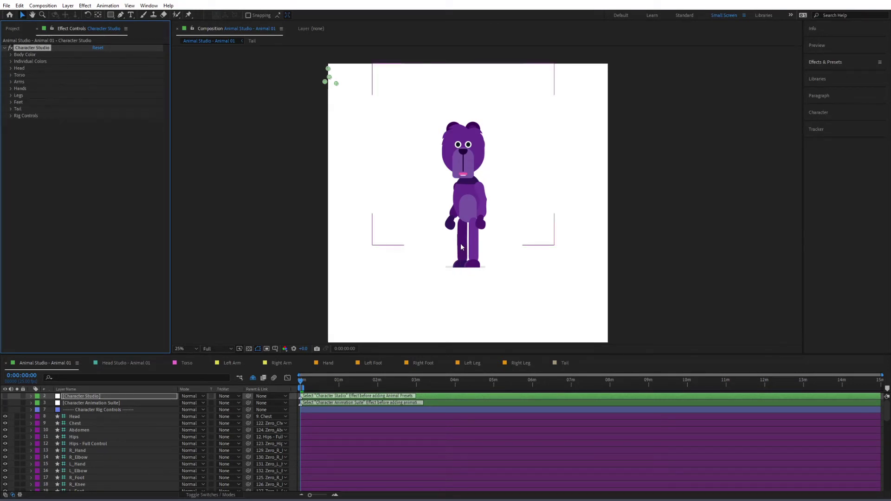
# Check the Head Studio - Animal 01 composition and return to Animal Studio - Animal 01.
pyautogui.press('.')
pyautogui.press(',')
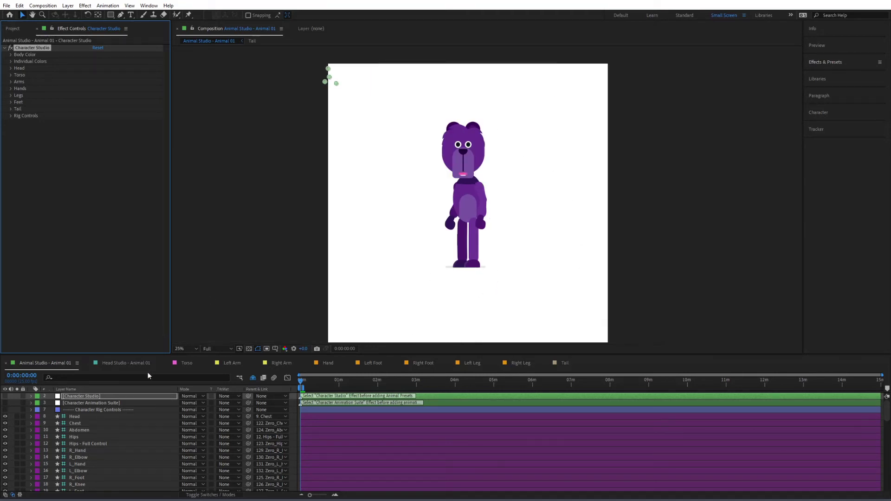
pyautogui.click(127, 365)
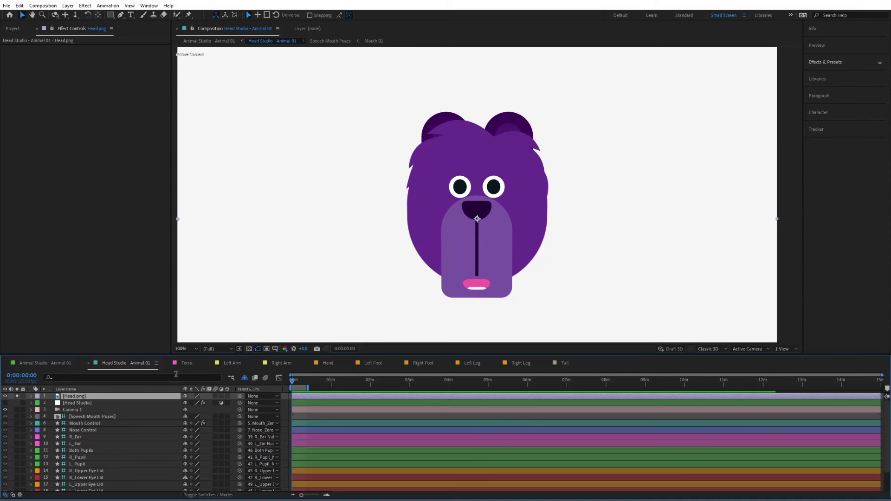
pyautogui.click(38, 364)
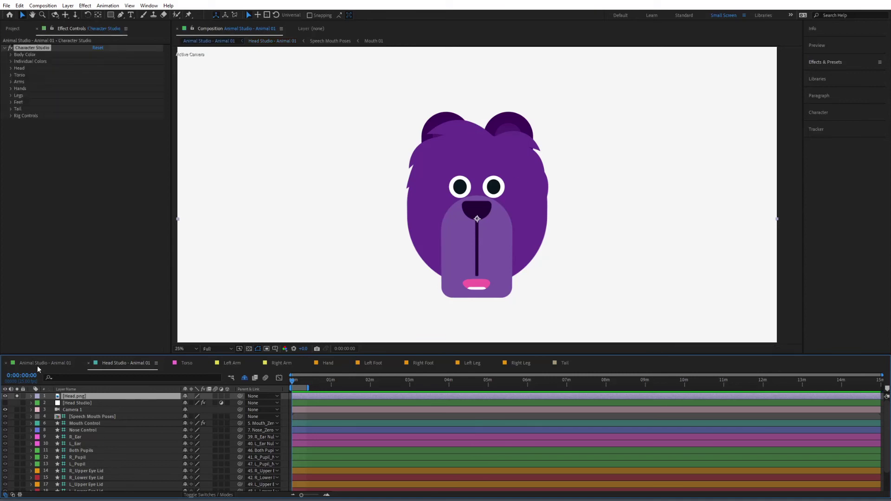